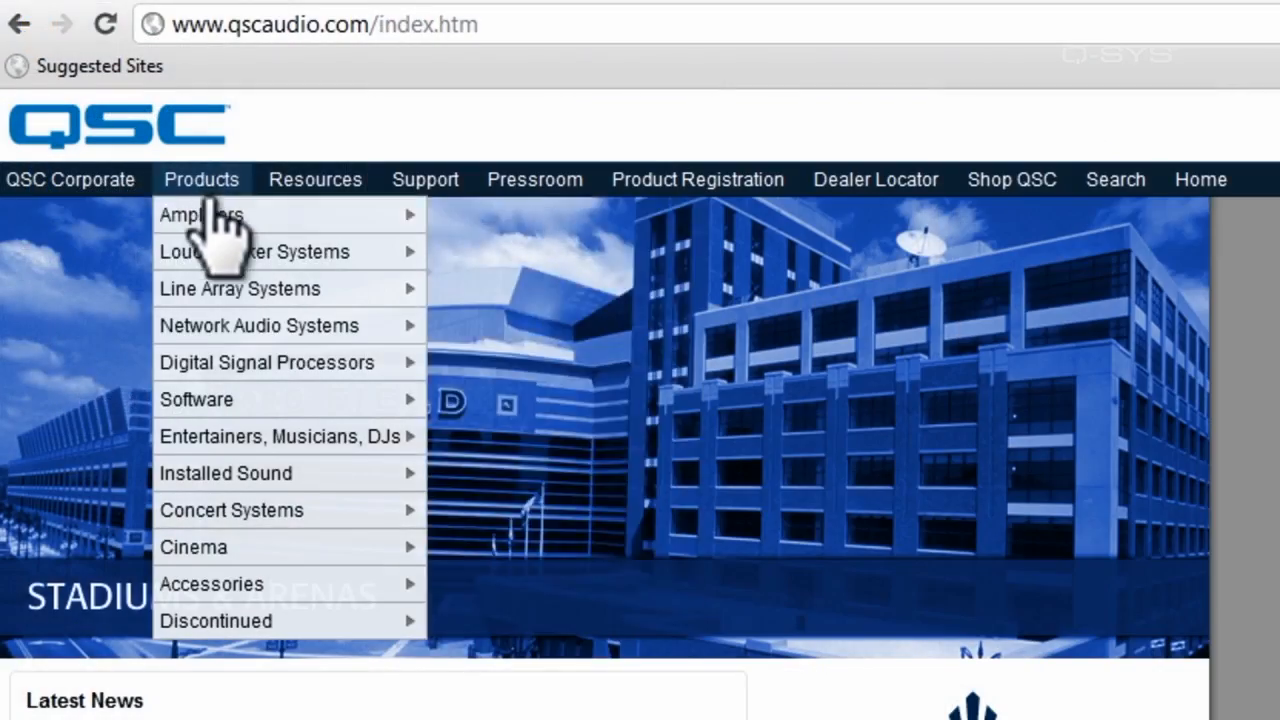
Find the Q-Sys Designer 3.0 software page on the QSC website and download the release.
mouse_move(226, 248)
mouse_move(292, 397)
click(686, 572)
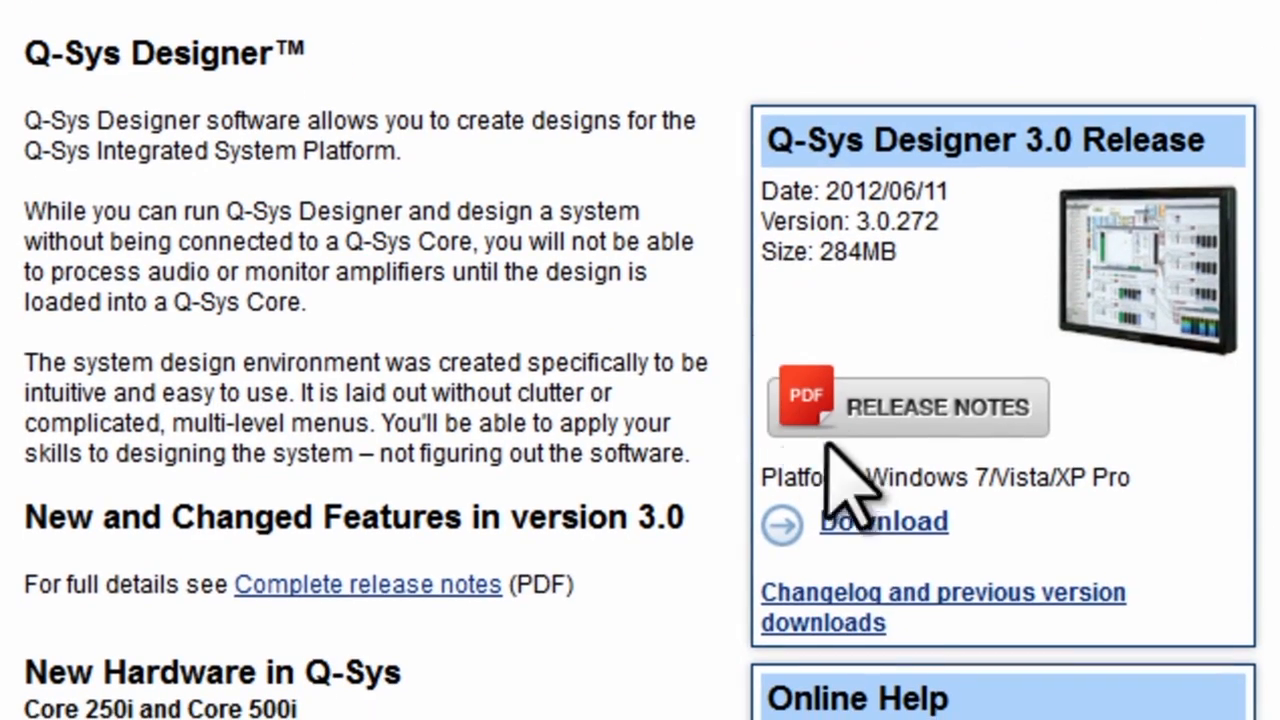
click(890, 528)
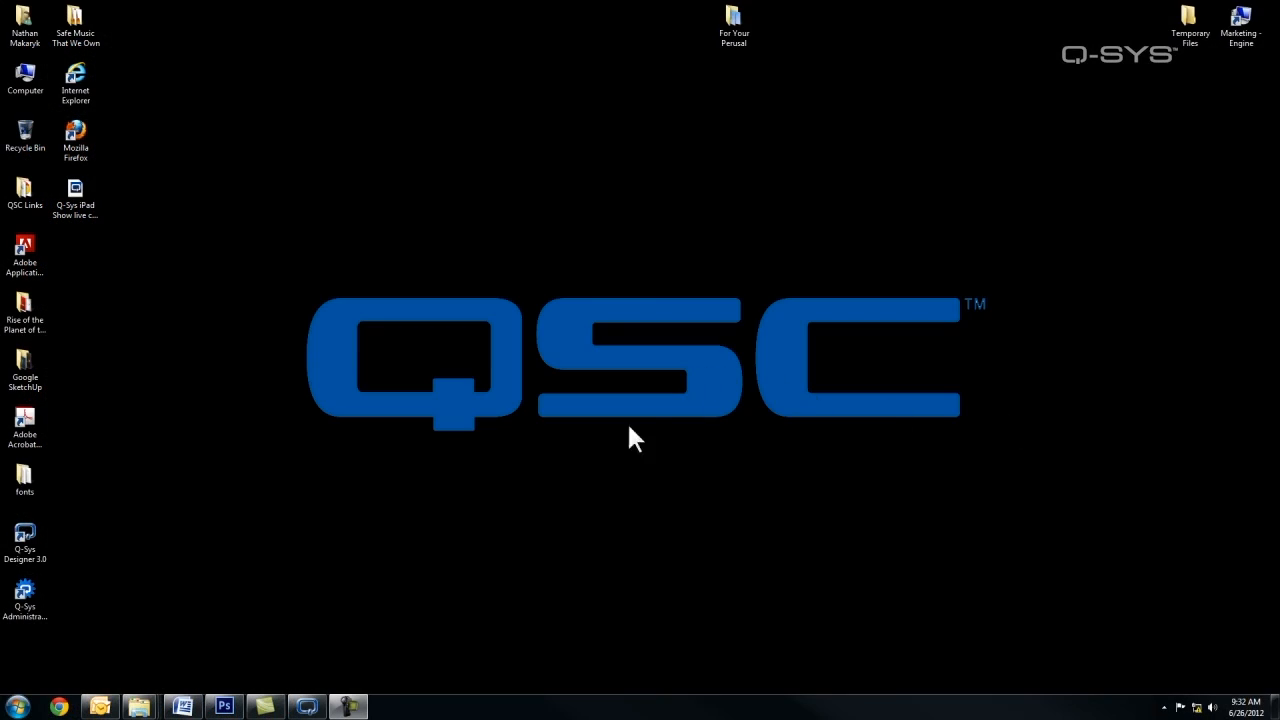
Launch Q-Sys Administrator from the desktop and choose to administer the QSC Training Session design.
double_click(17, 594)
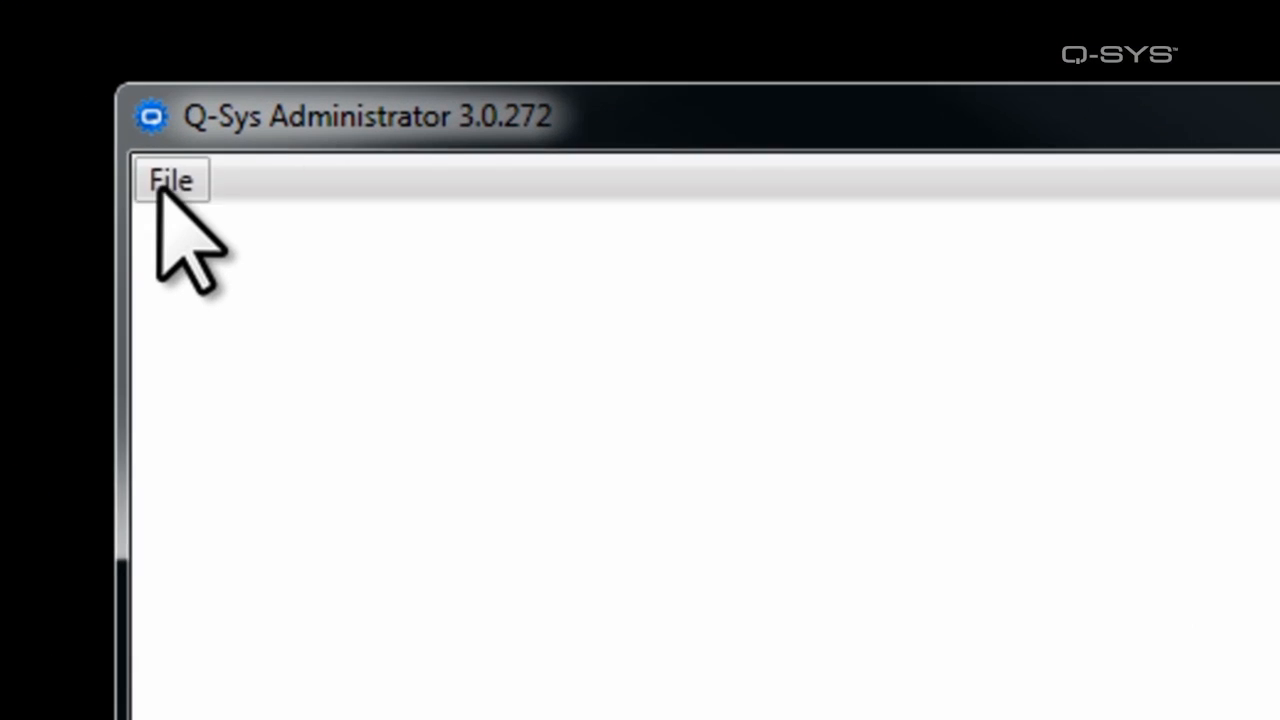
click(119, 73)
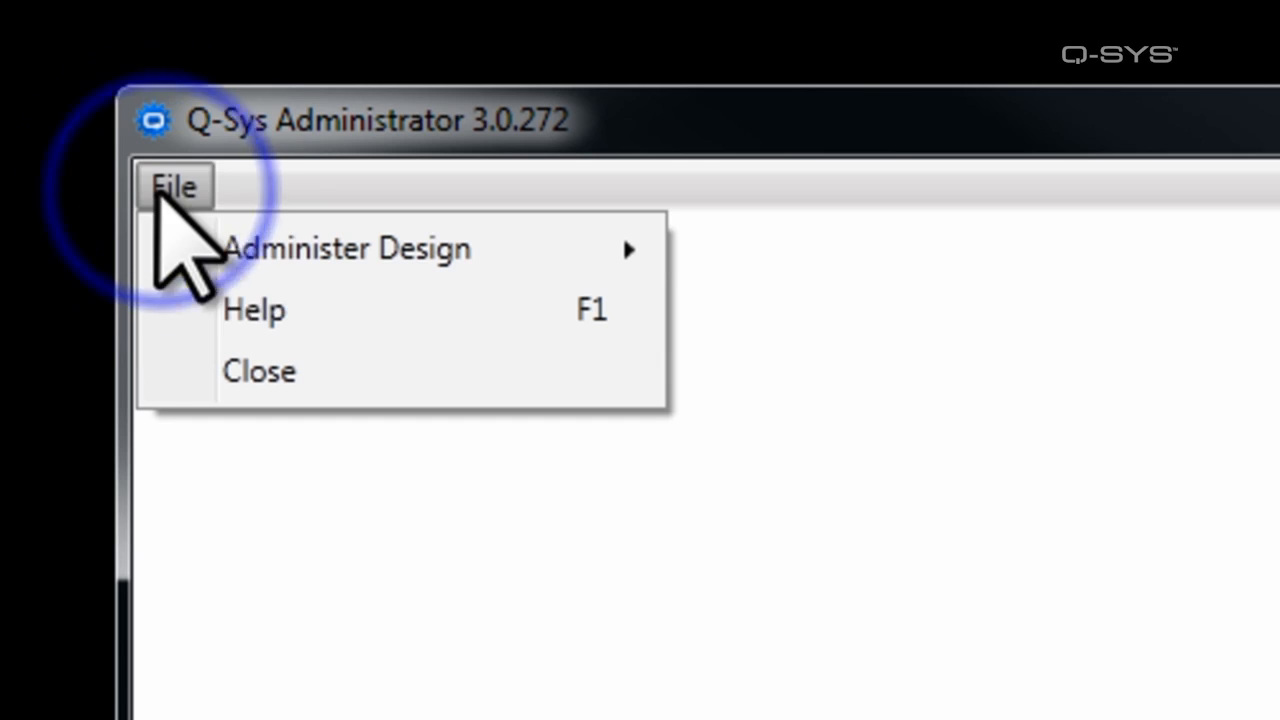
mouse_move(265, 262)
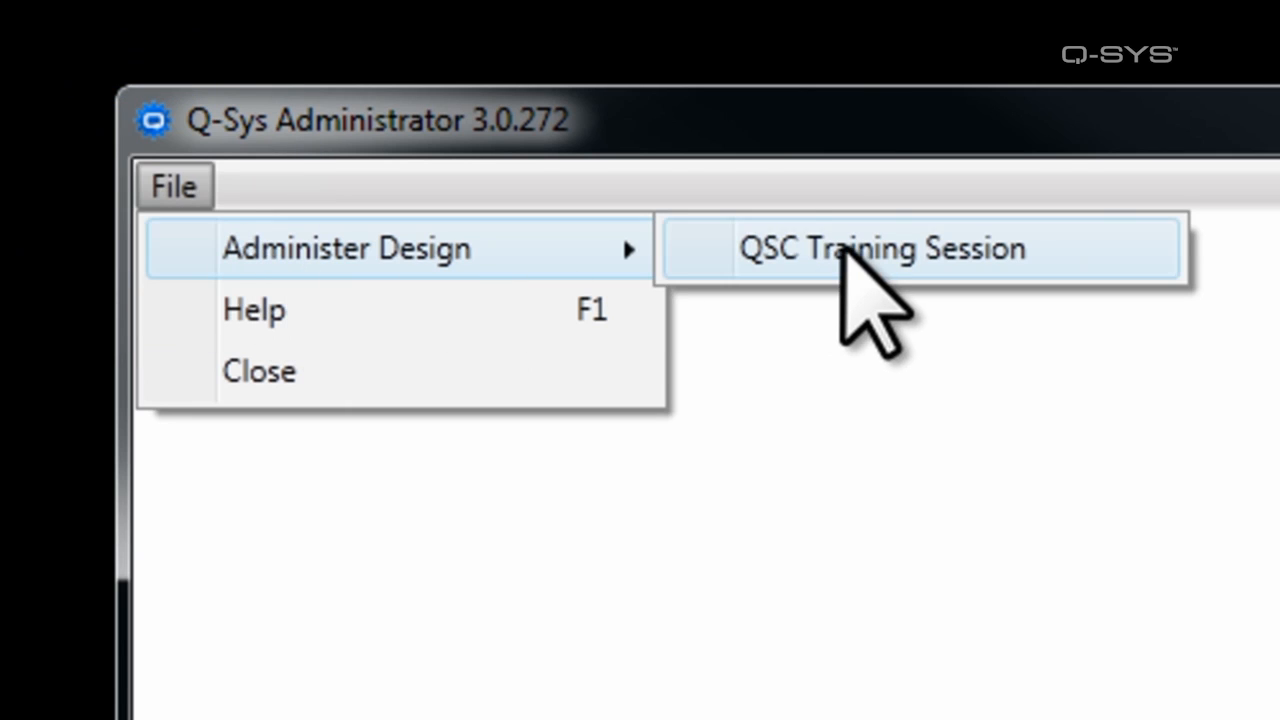
click(849, 251)
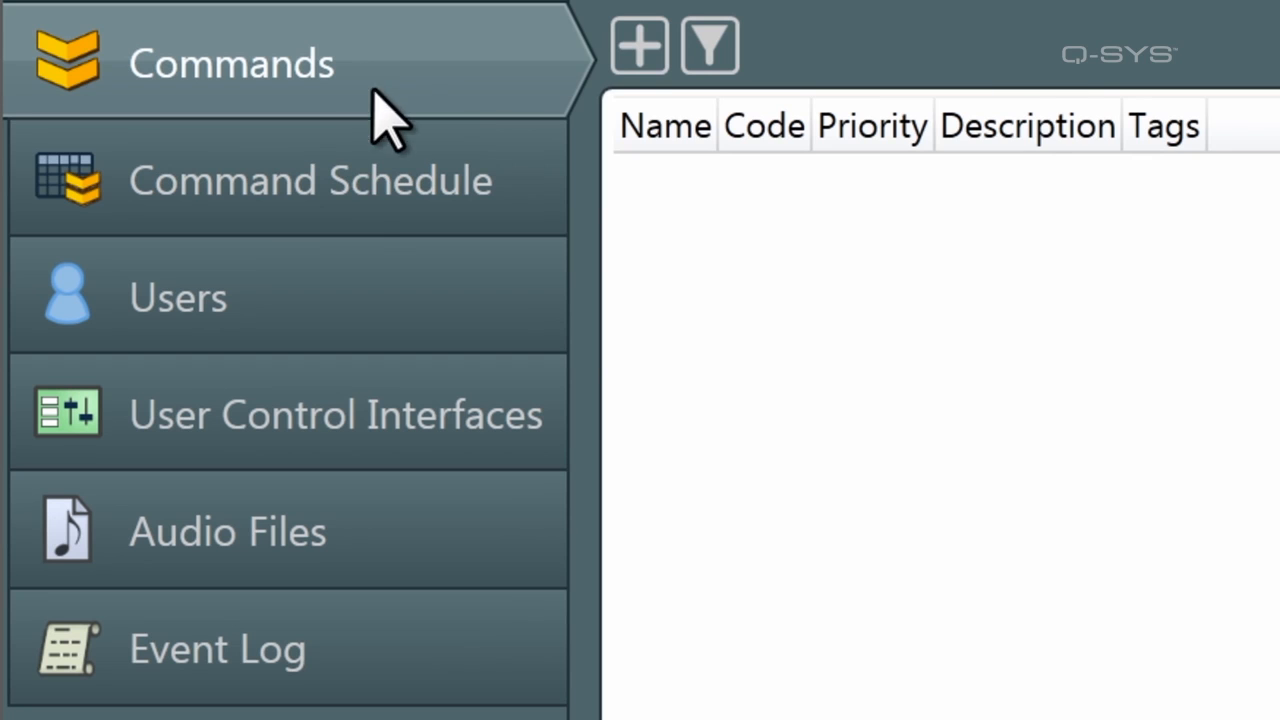
Review the Command Schedule, Users, User Control Interfaces, Audio Files, Event Log, PA Global Settings, Page Stations and PA Zones sections.
click(351, 180)
click(343, 297)
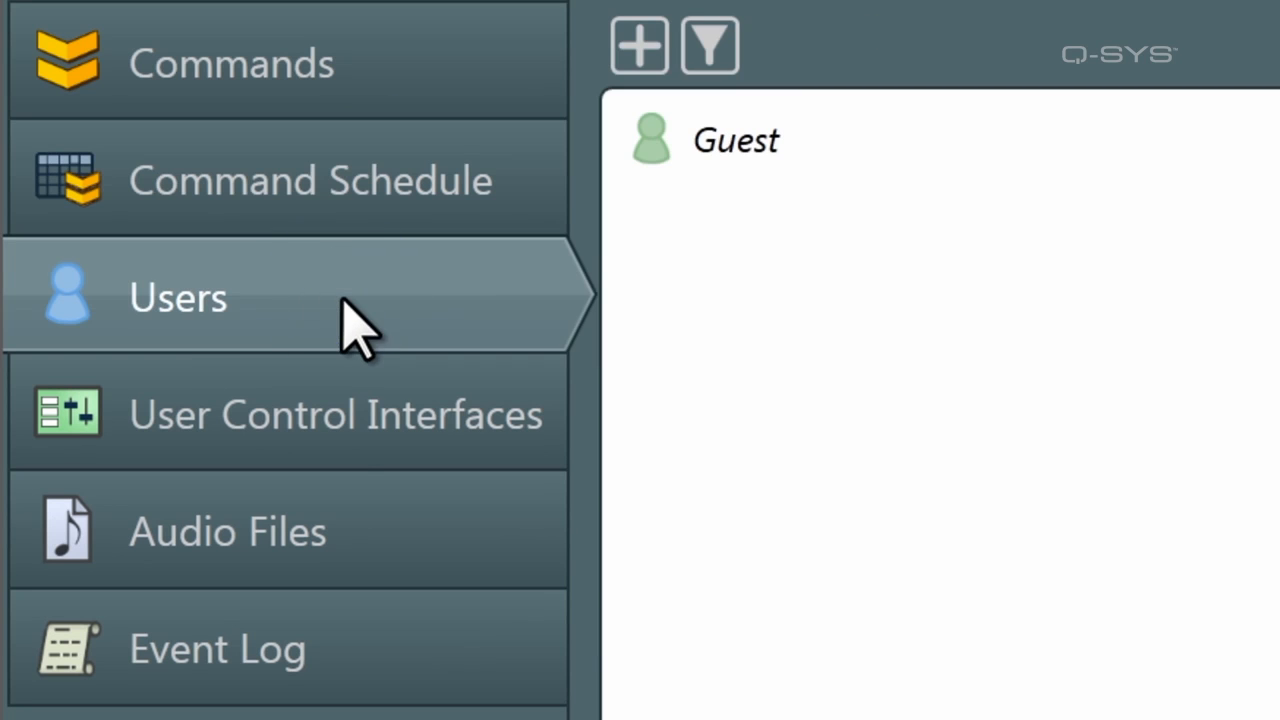
click(339, 414)
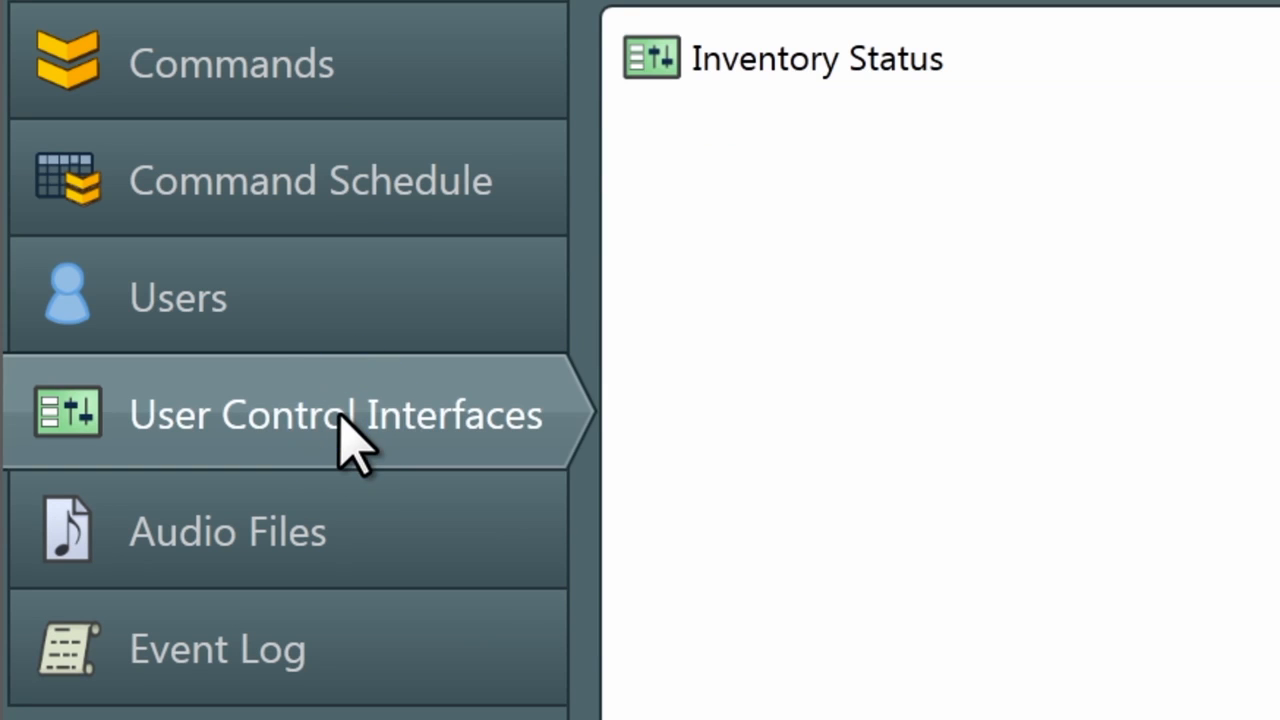
click(334, 520)
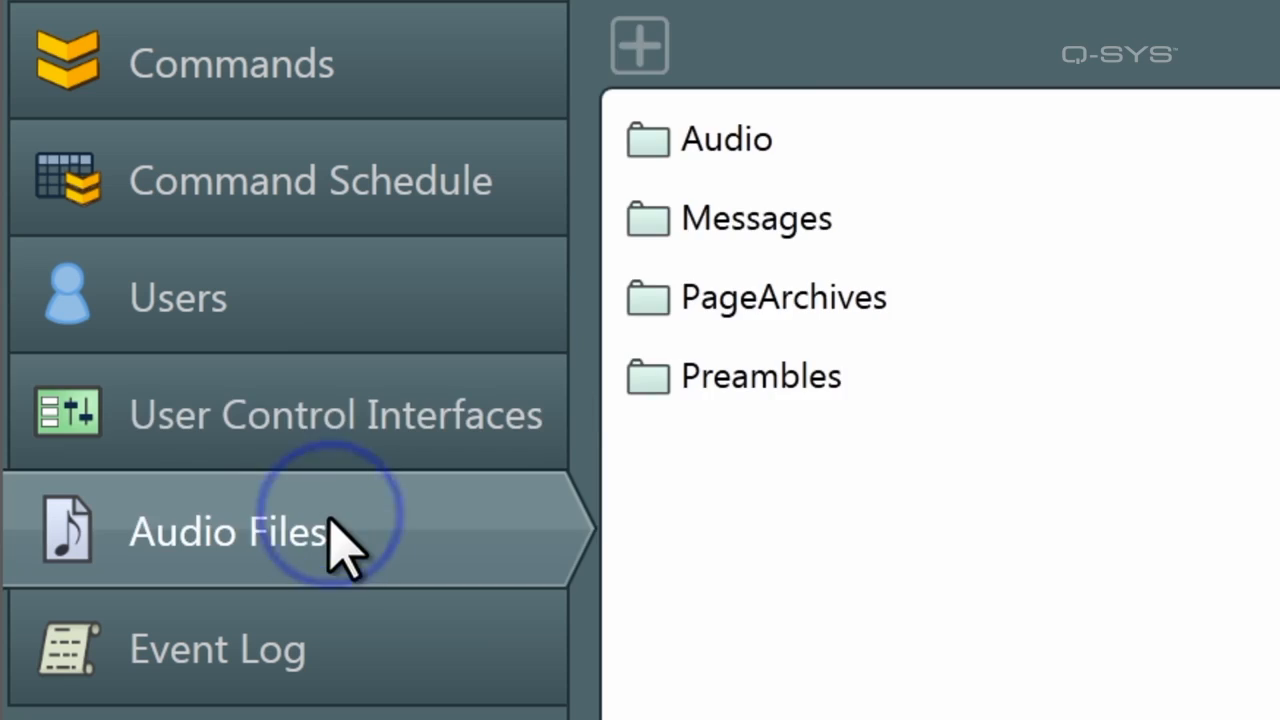
click(333, 688)
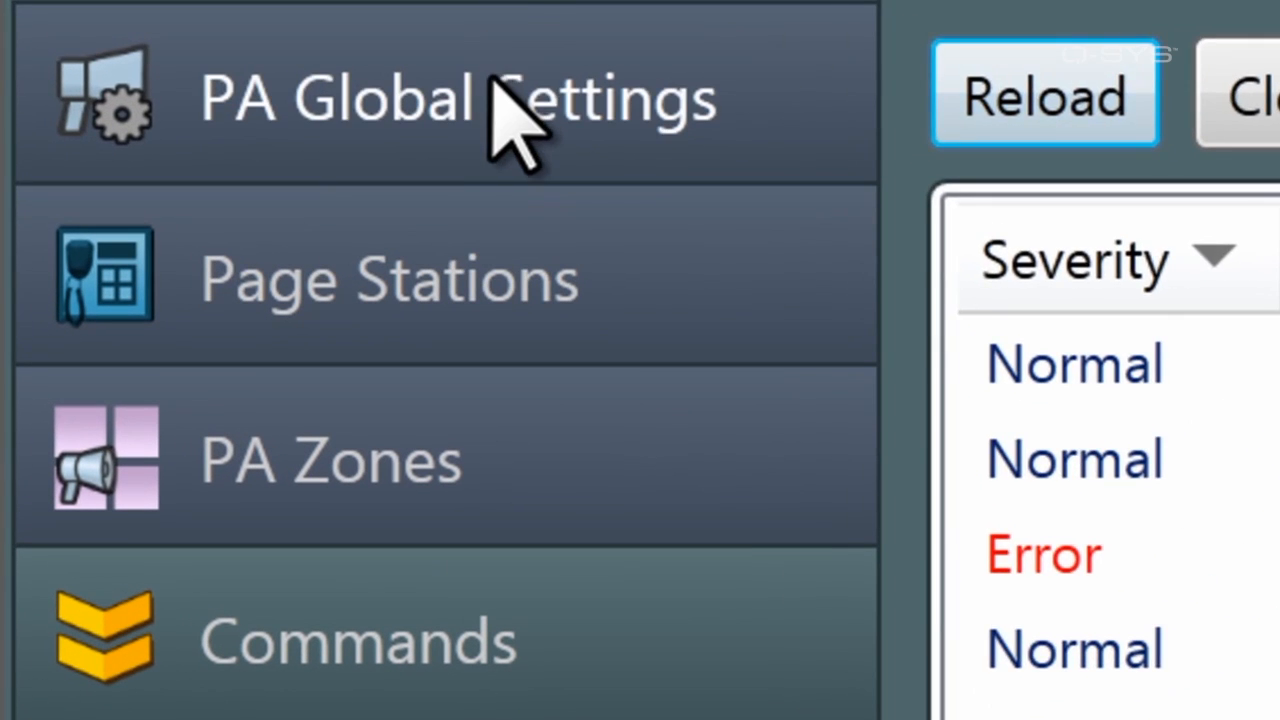
click(305, 51)
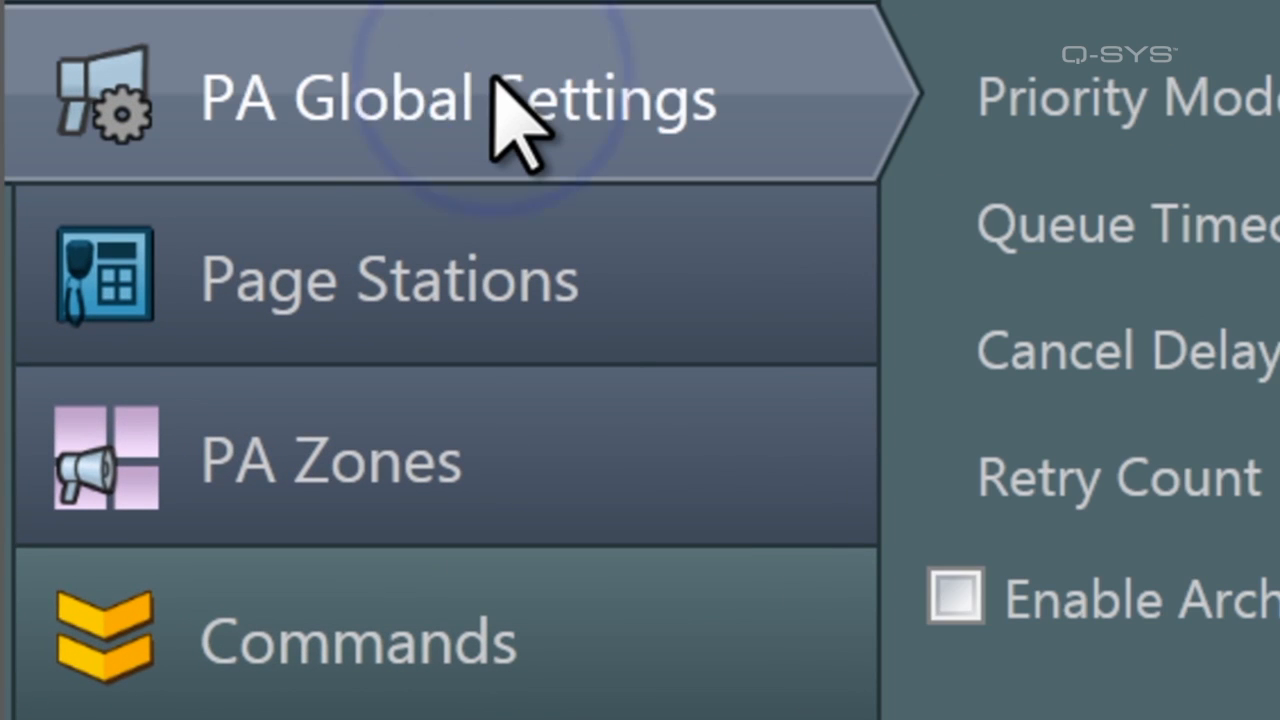
click(445, 275)
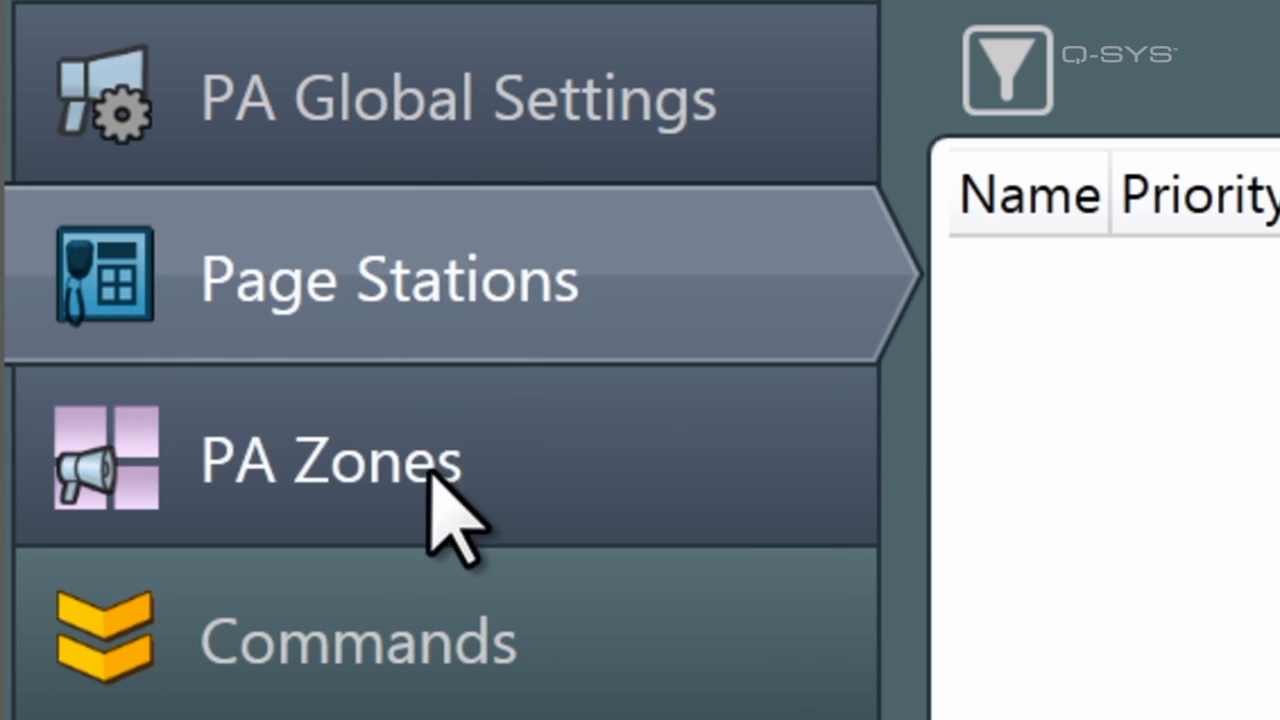
click(430, 488)
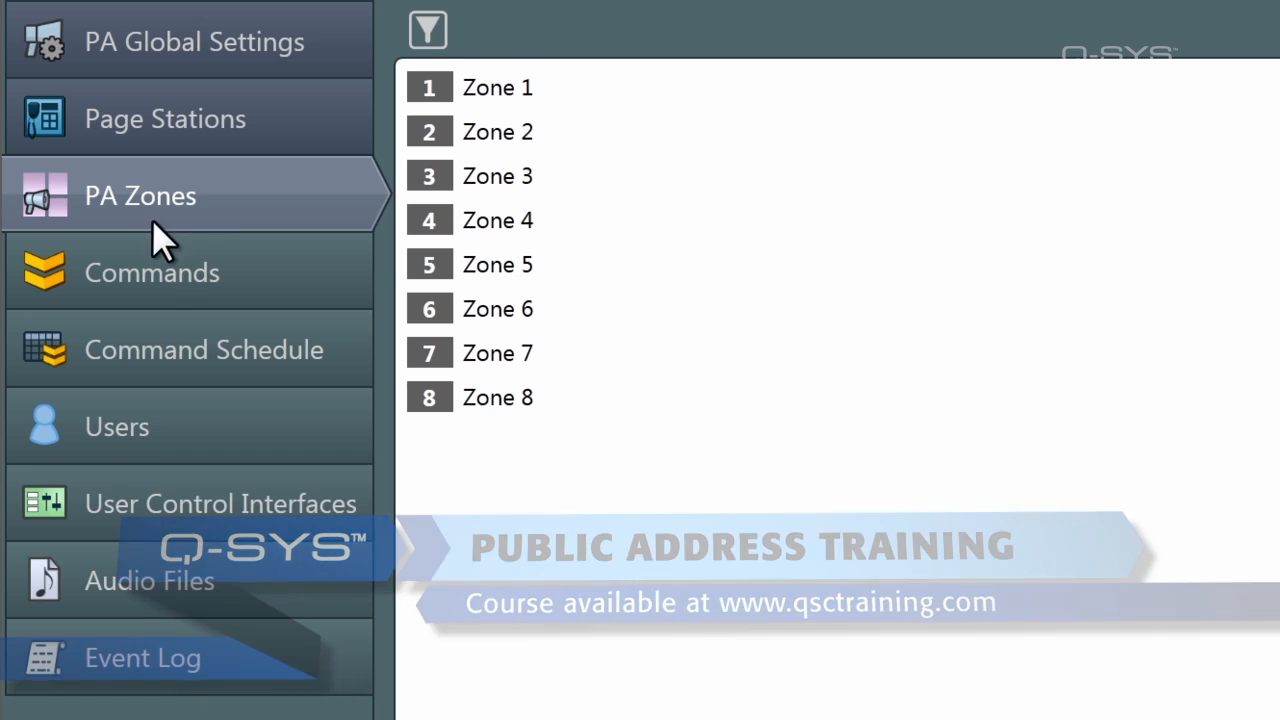
Show the Commands section and view the types of command that can be added.
click(153, 268)
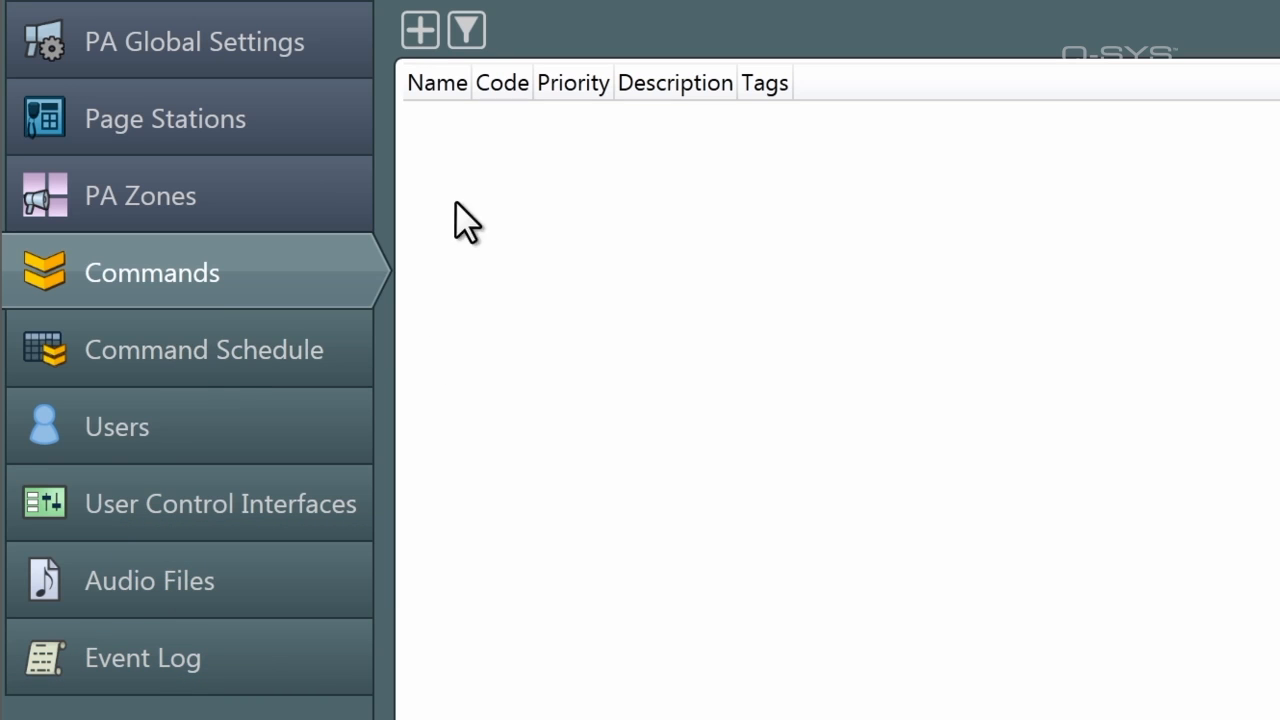
click(420, 32)
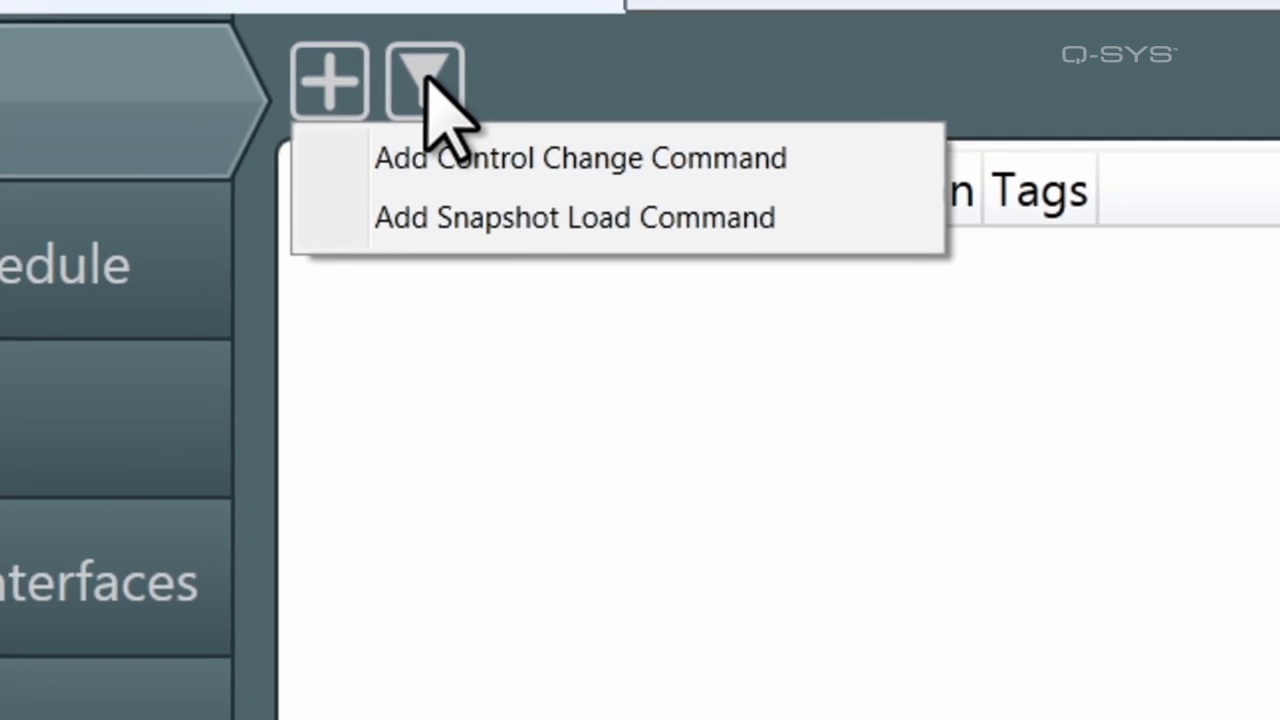
Switch to Q-Sys Designer and place an Audio Player component from the Schematic Library in the schematic.
key(F7)
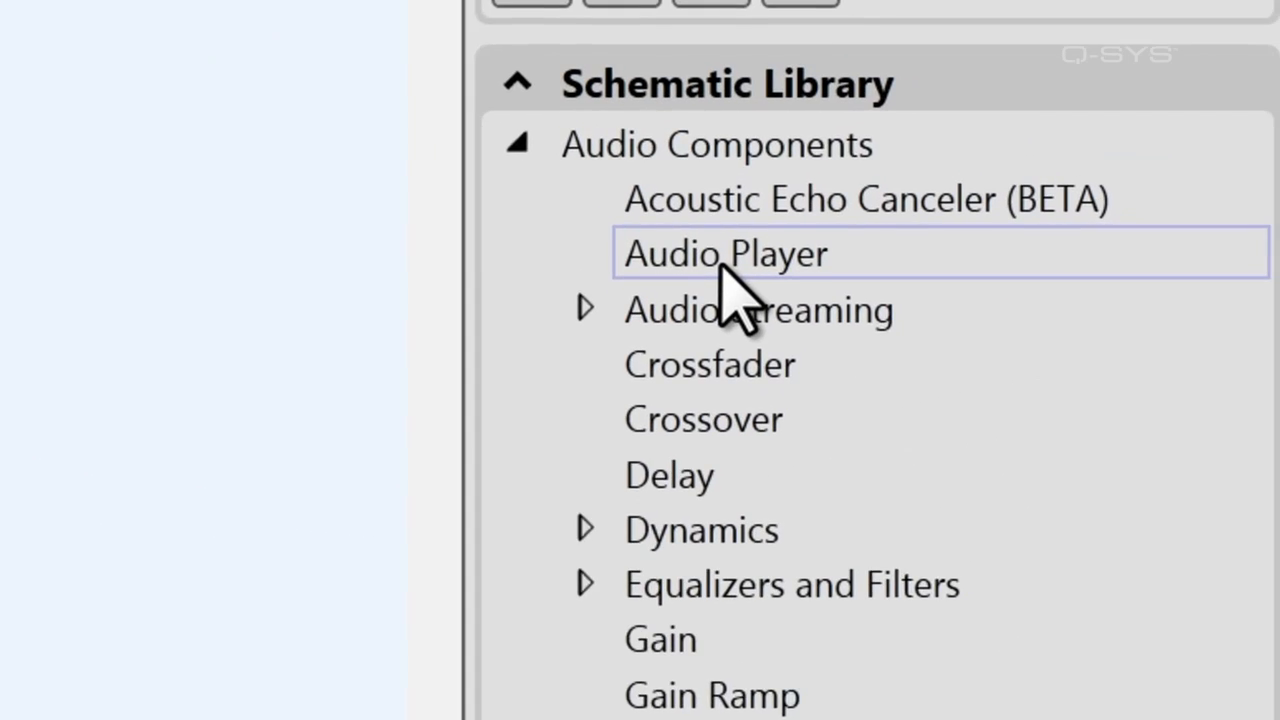
drag(1158, 212, 524, 172)
drag(397, 188, 379, 190)
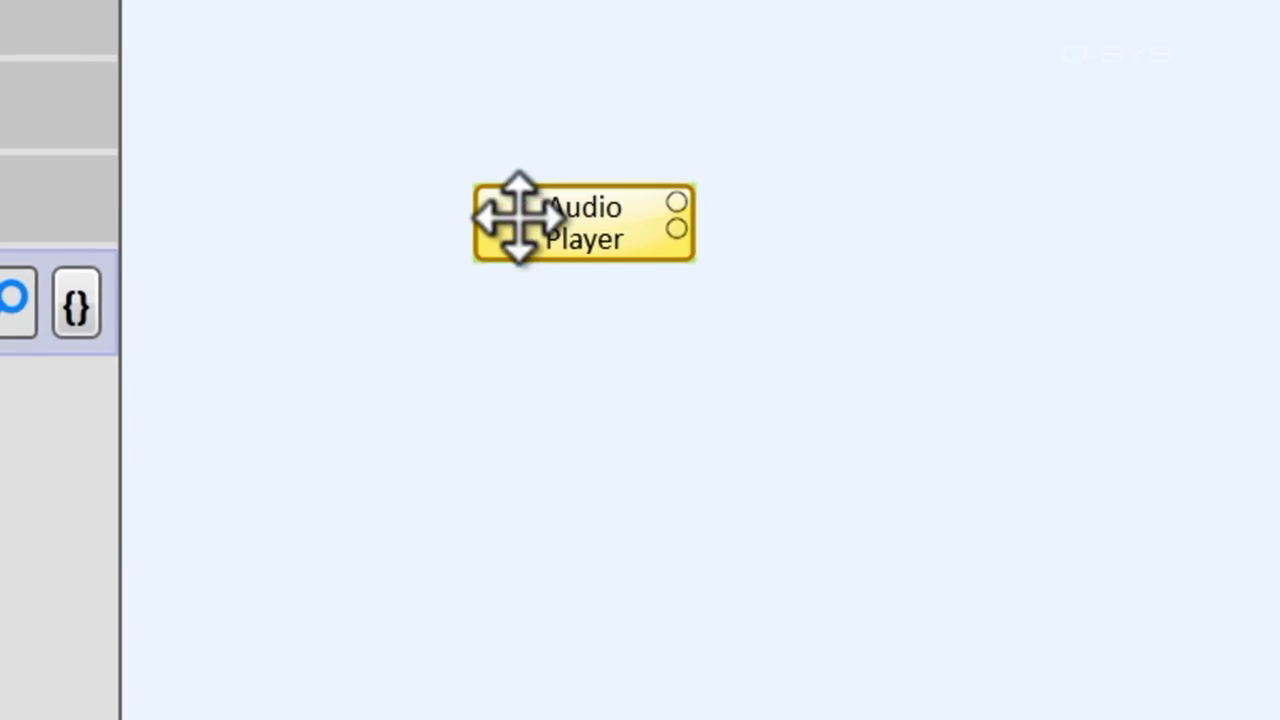
Open the Audio Player's control panel and create named controls from its Pause button and gain knob.
double_click(438, 222)
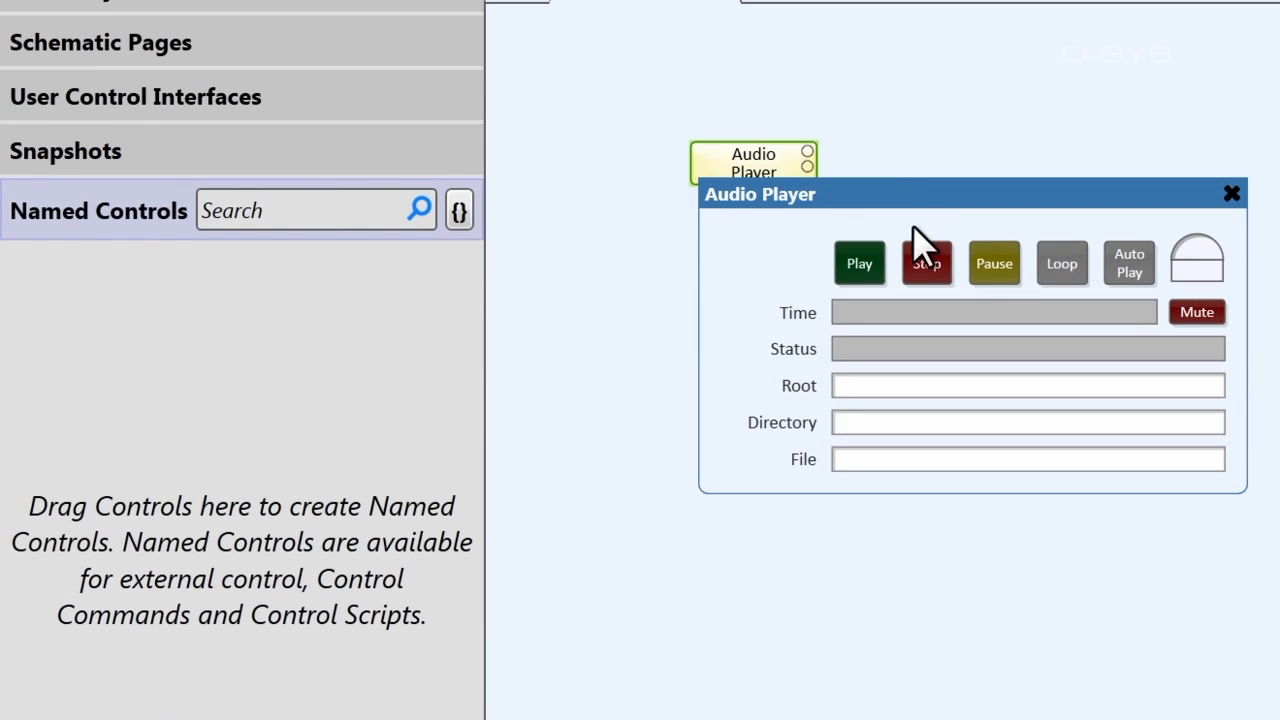
drag(994, 263, 288, 318)
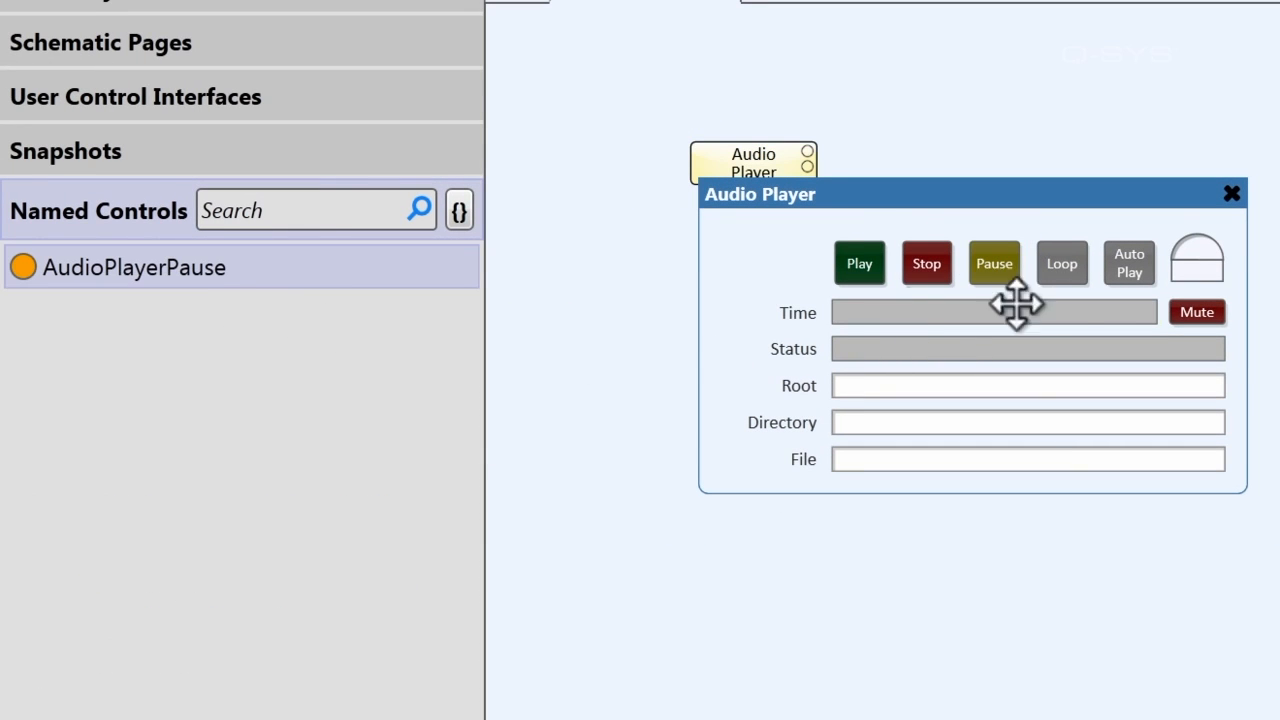
drag(1197, 268, 166, 360)
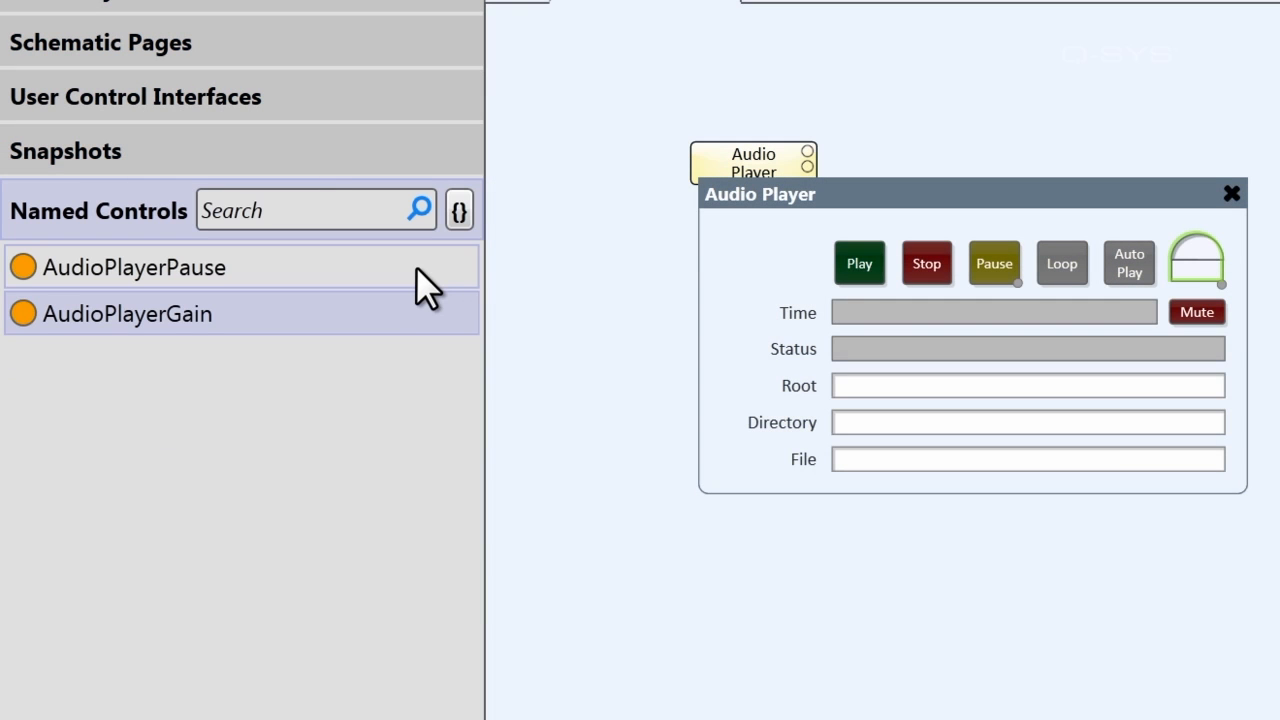
Run the updated design and open Q-Sys Administrator from Q-Sys Designer.
key(F5)
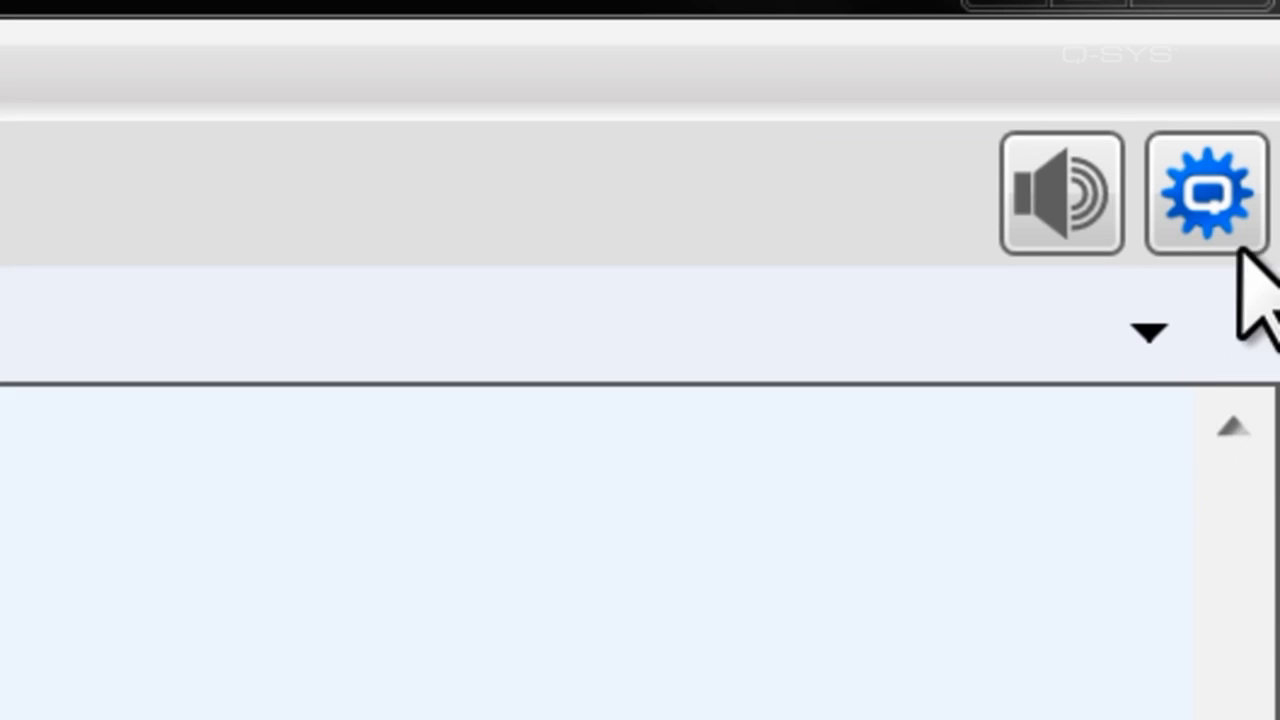
click(1240, 248)
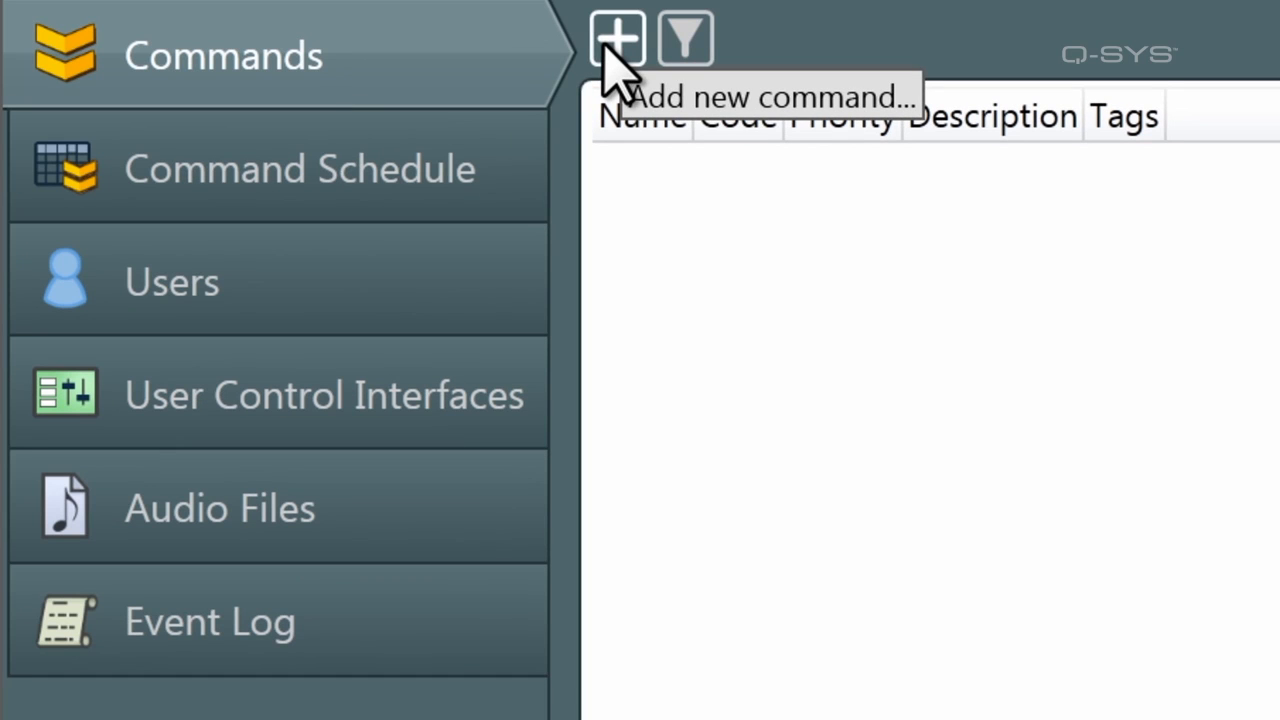
Add a control change command named "Gain to Full" with code 150.
click(612, 42)
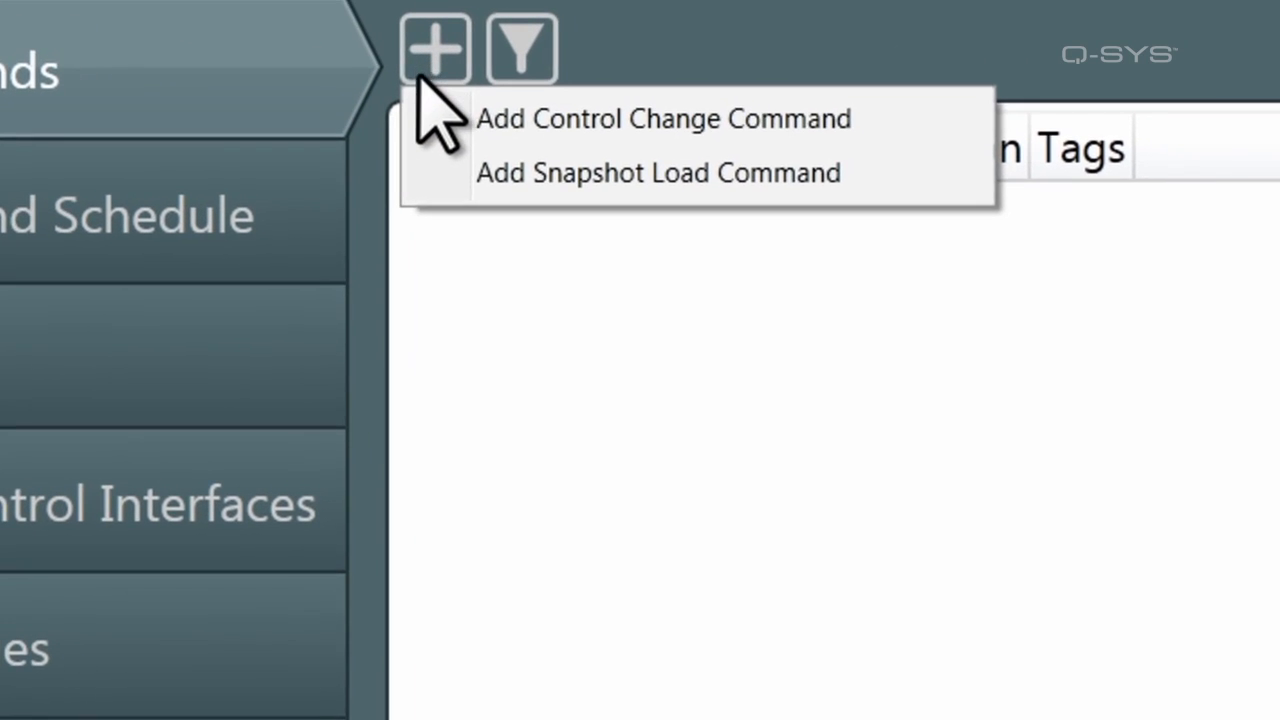
click(649, 96)
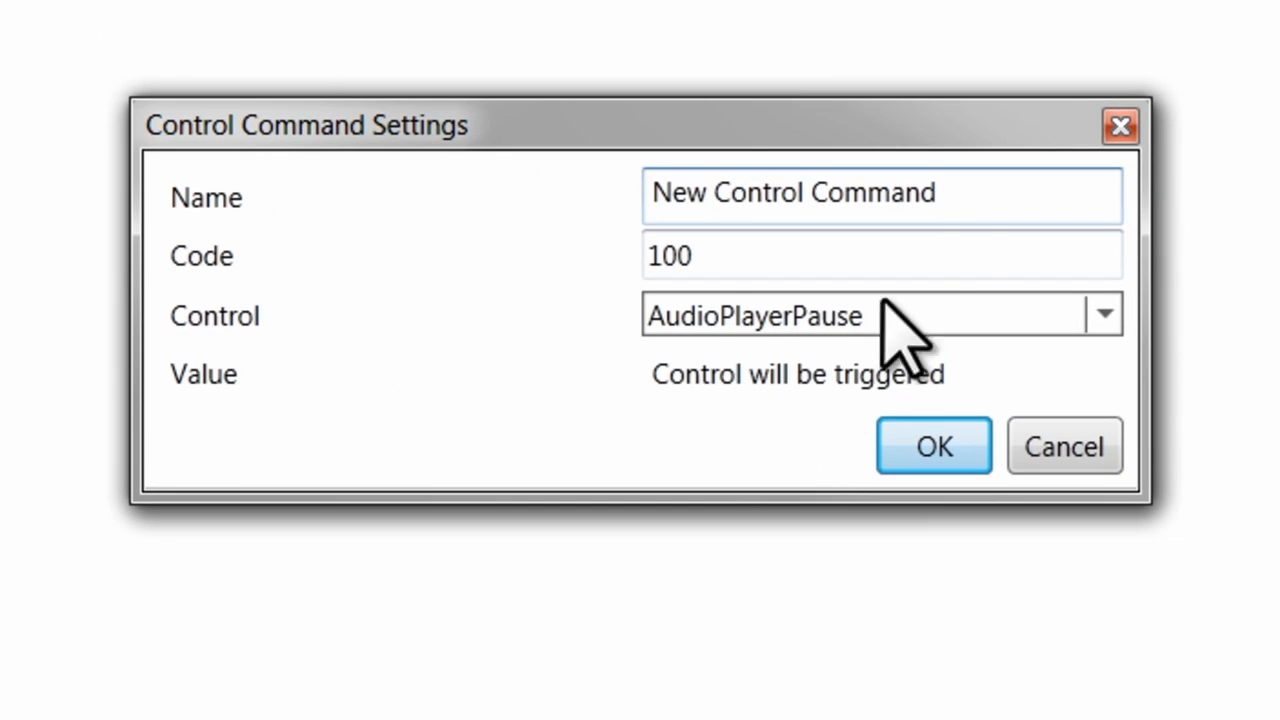
triple_click(980, 200)
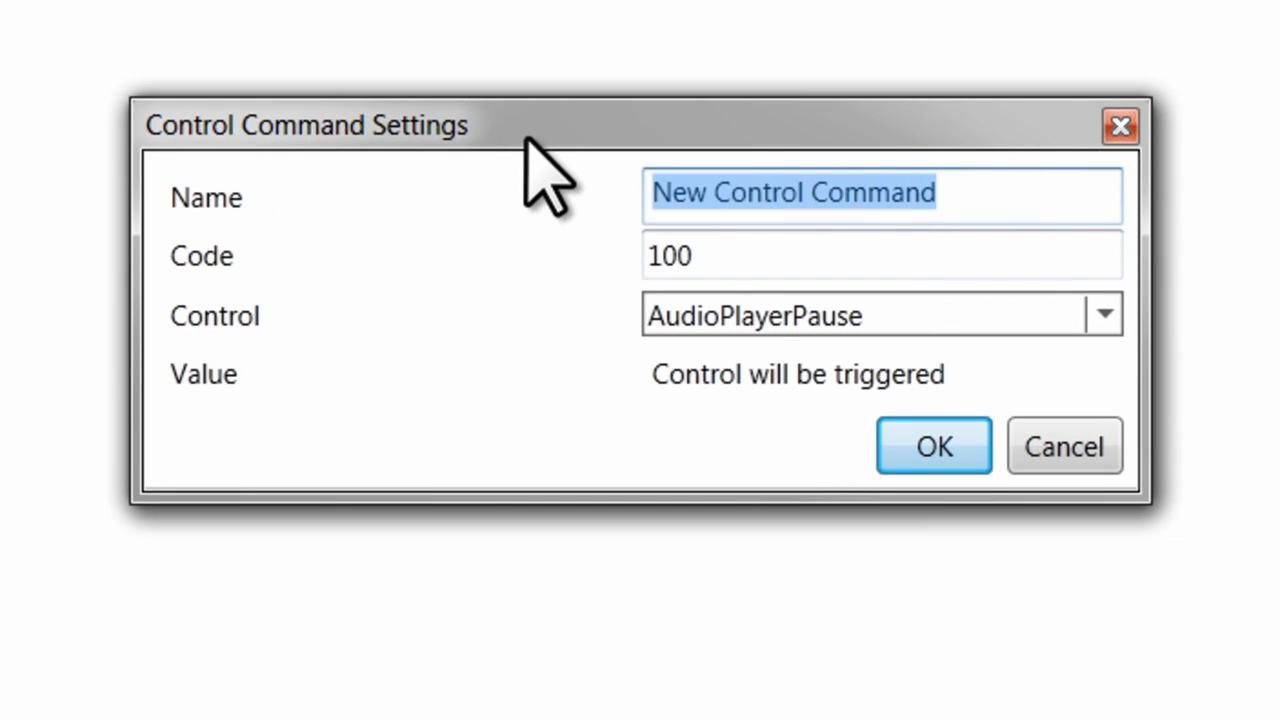
text(Gain to Full)
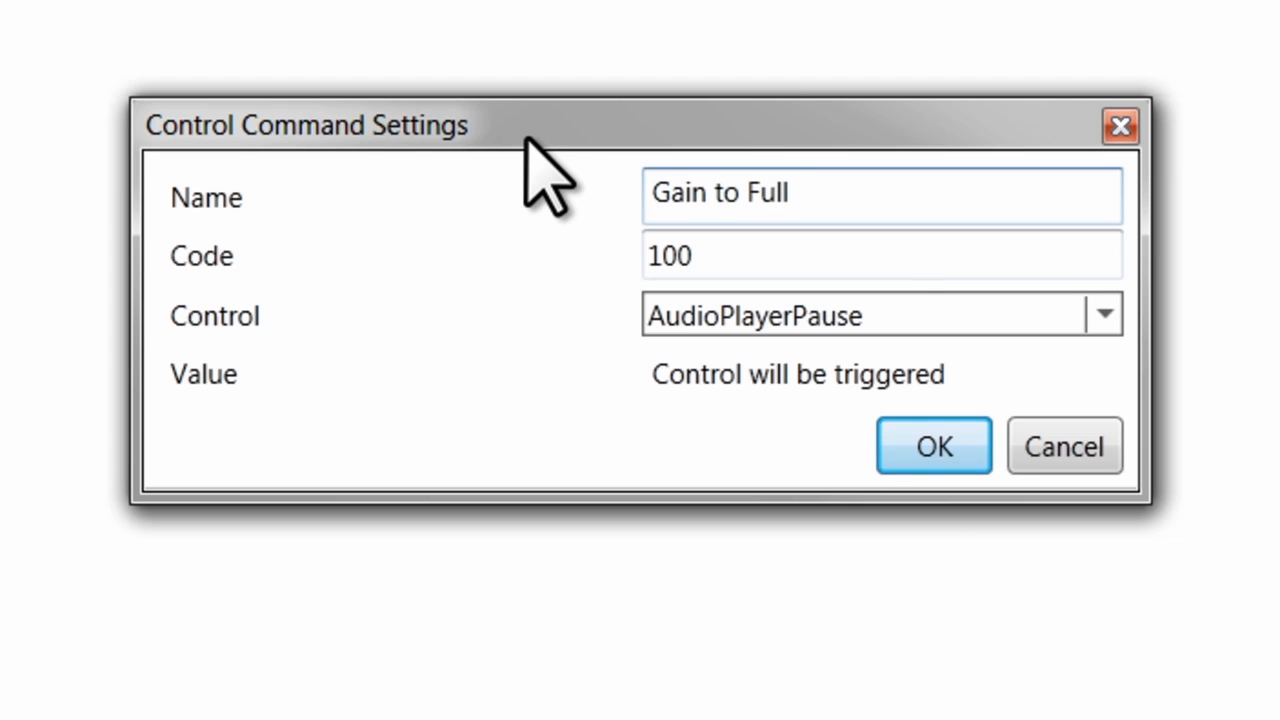
double_click(670, 256)
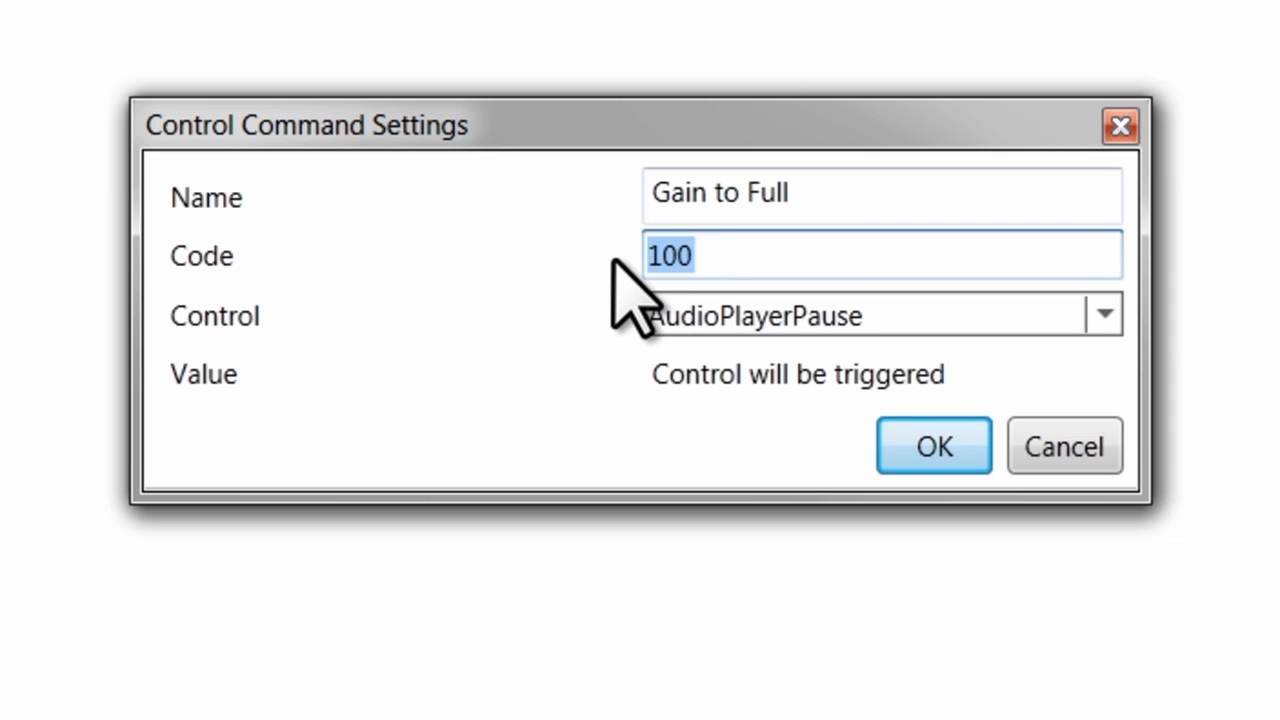
text(150)
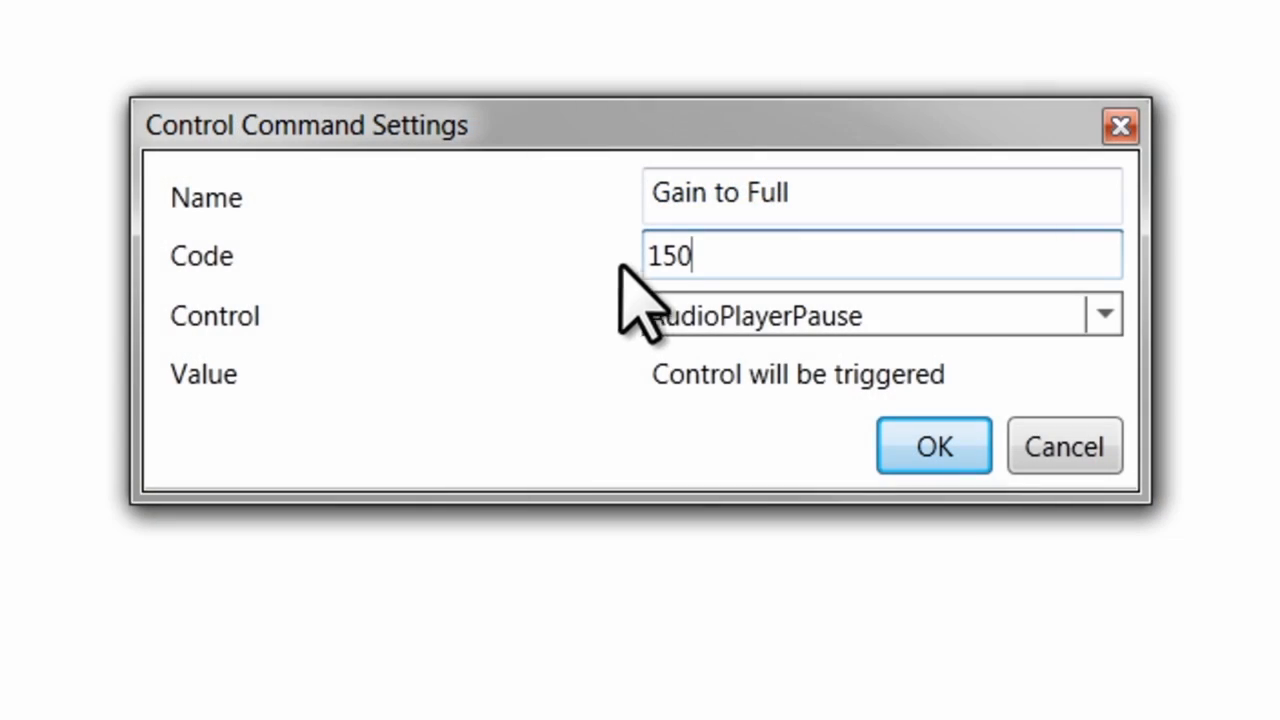
Assign AudioPlayerGain to the Gain to Full command with a value of 20 and a 5-second ramp time, and save it.
click(1046, 320)
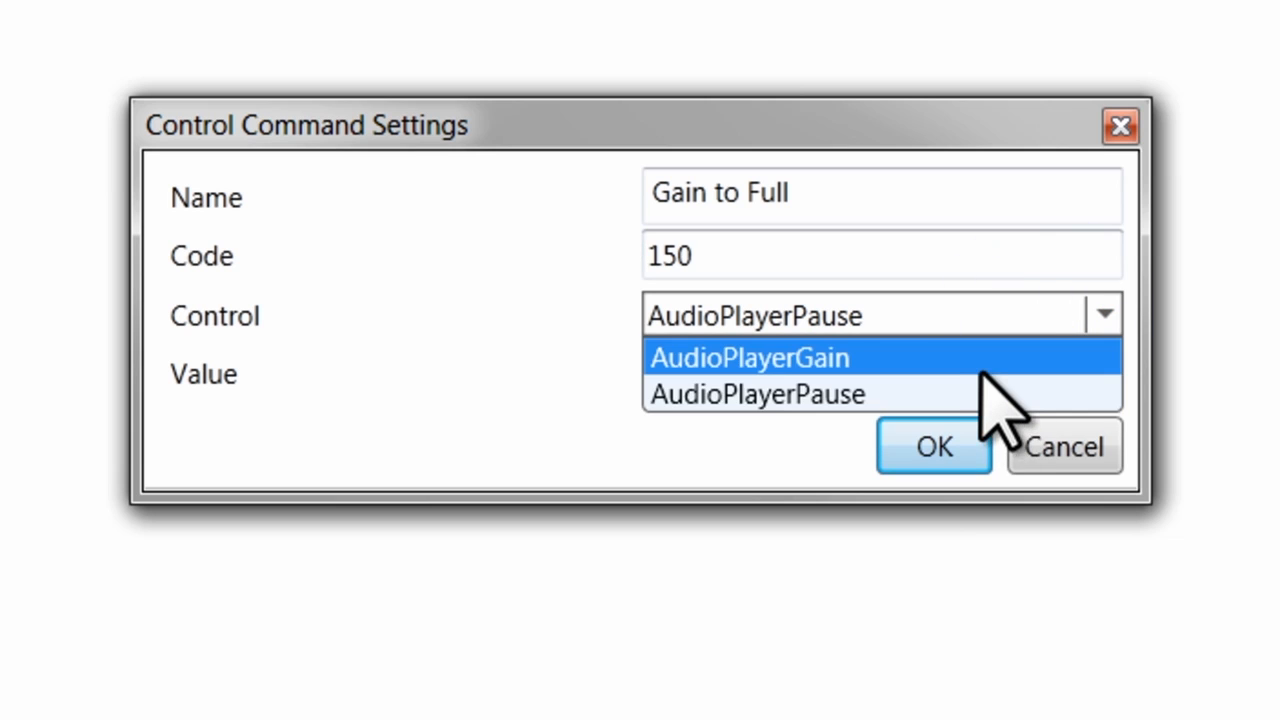
click(982, 366)
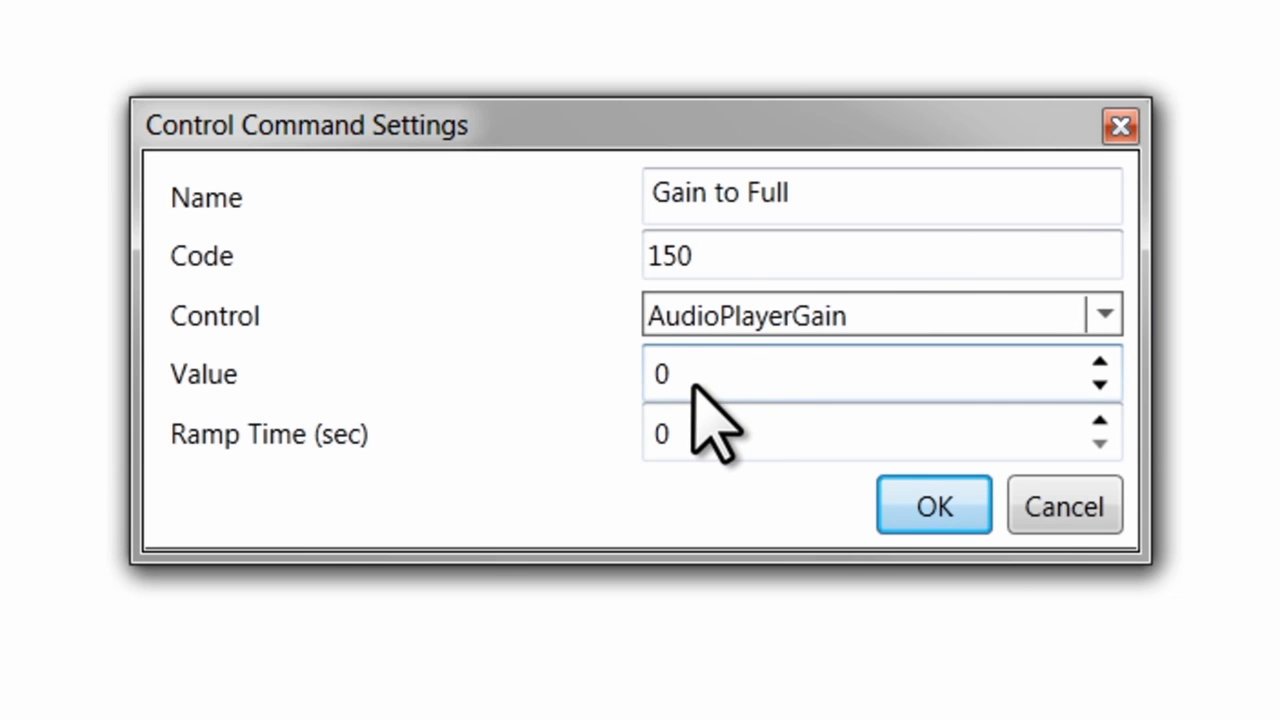
click(694, 385)
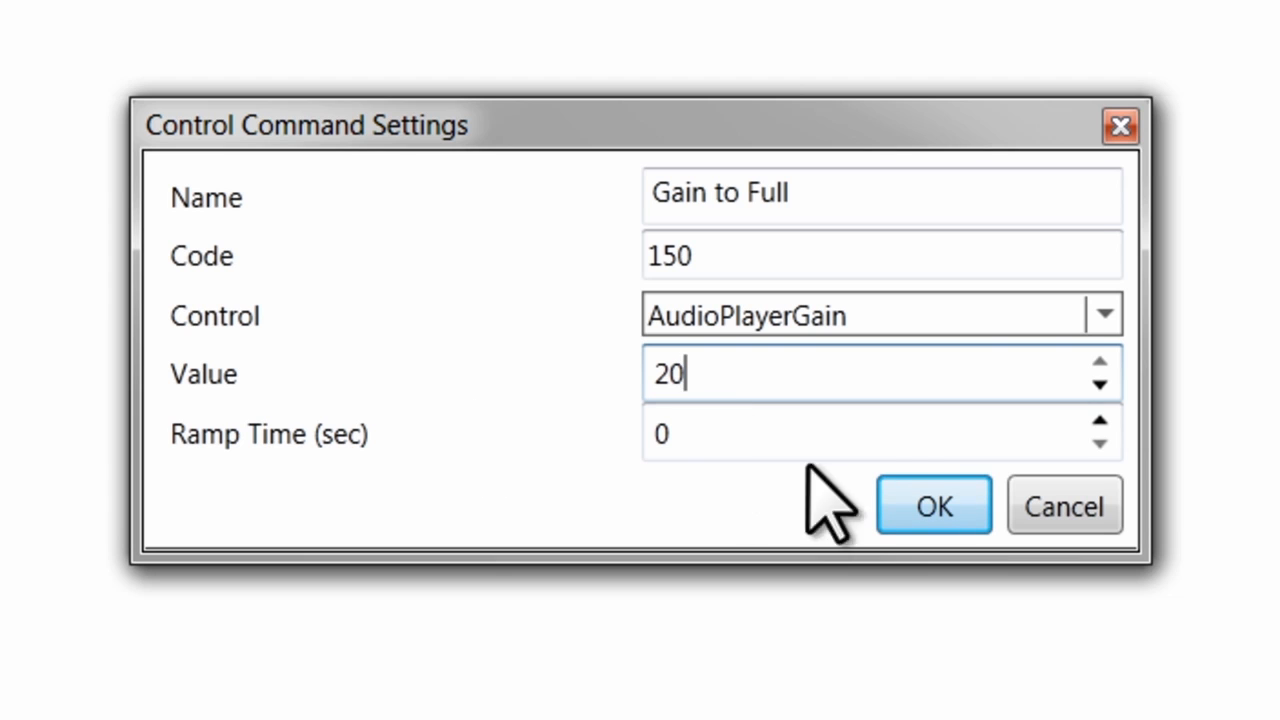
click(1099, 421)
click(1099, 421)
click(1099, 421)
click(1099, 421)
click(1099, 421)
click(934, 505)
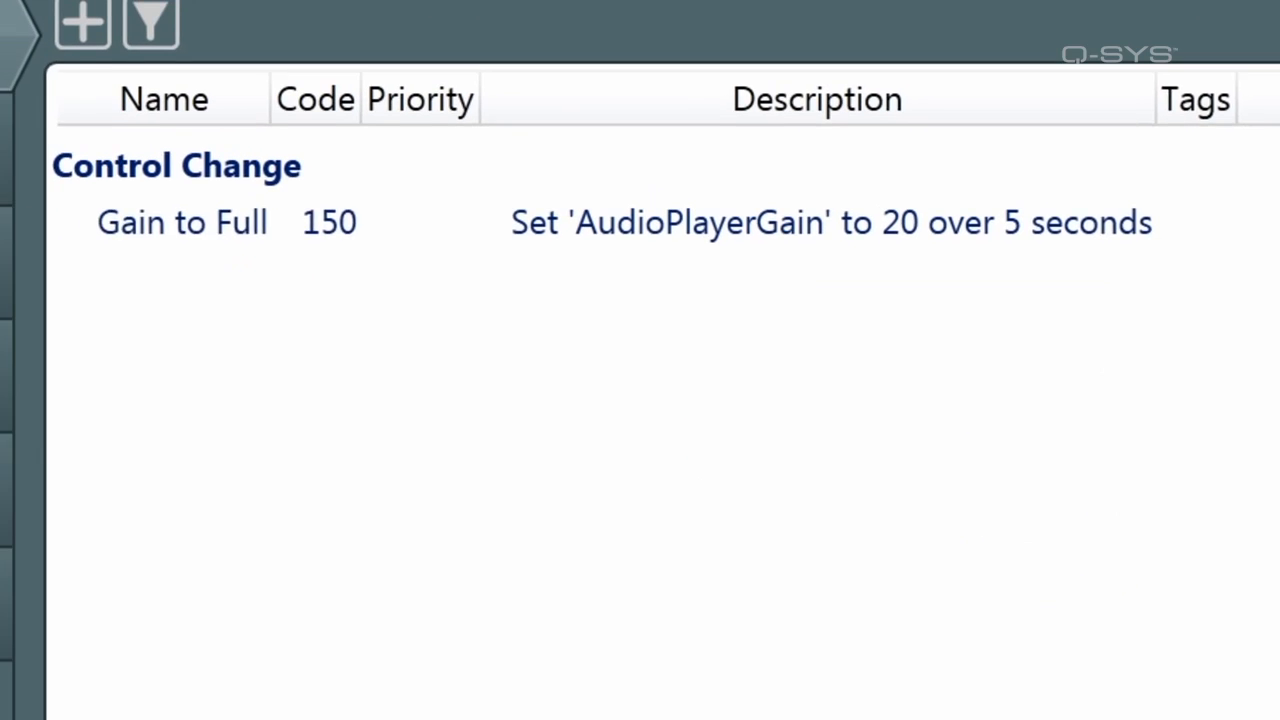
Add a control change command named "Pause Button" with code 100 that triggers AudioPlayerPause.
click(82, 22)
click(97, 78)
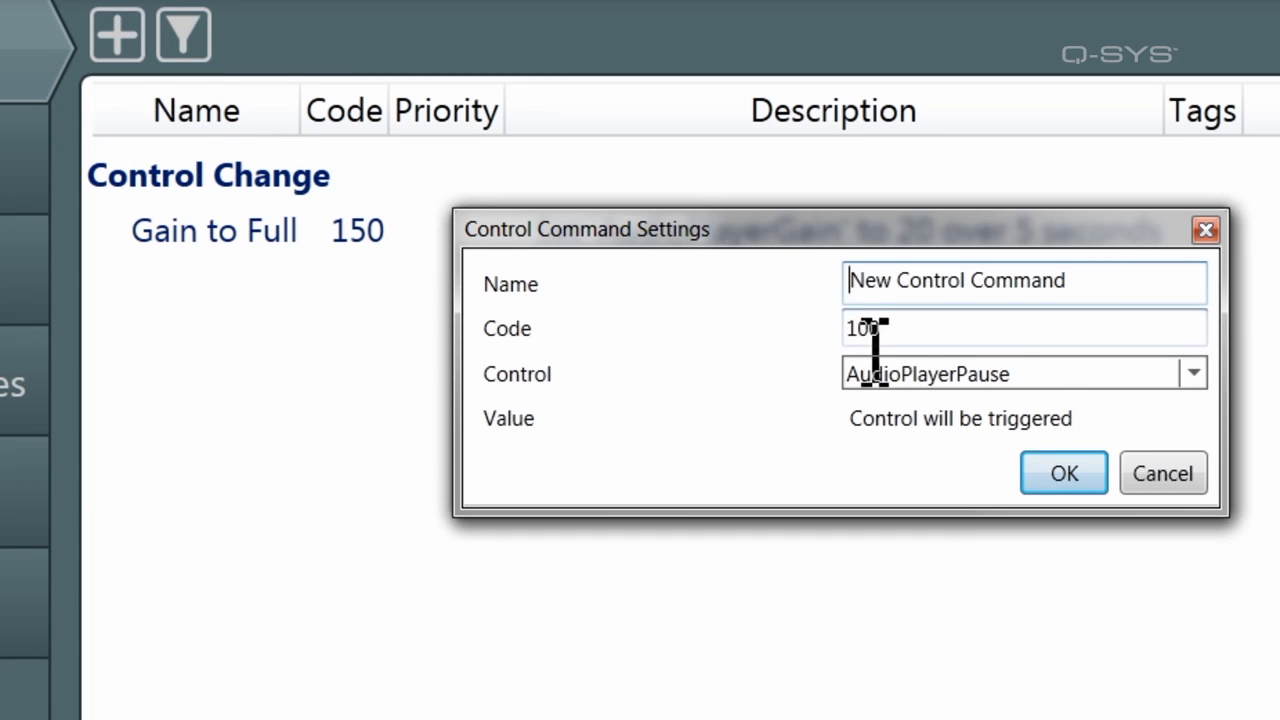
drag(1135, 302, 766, 246)
text(Pause Button)
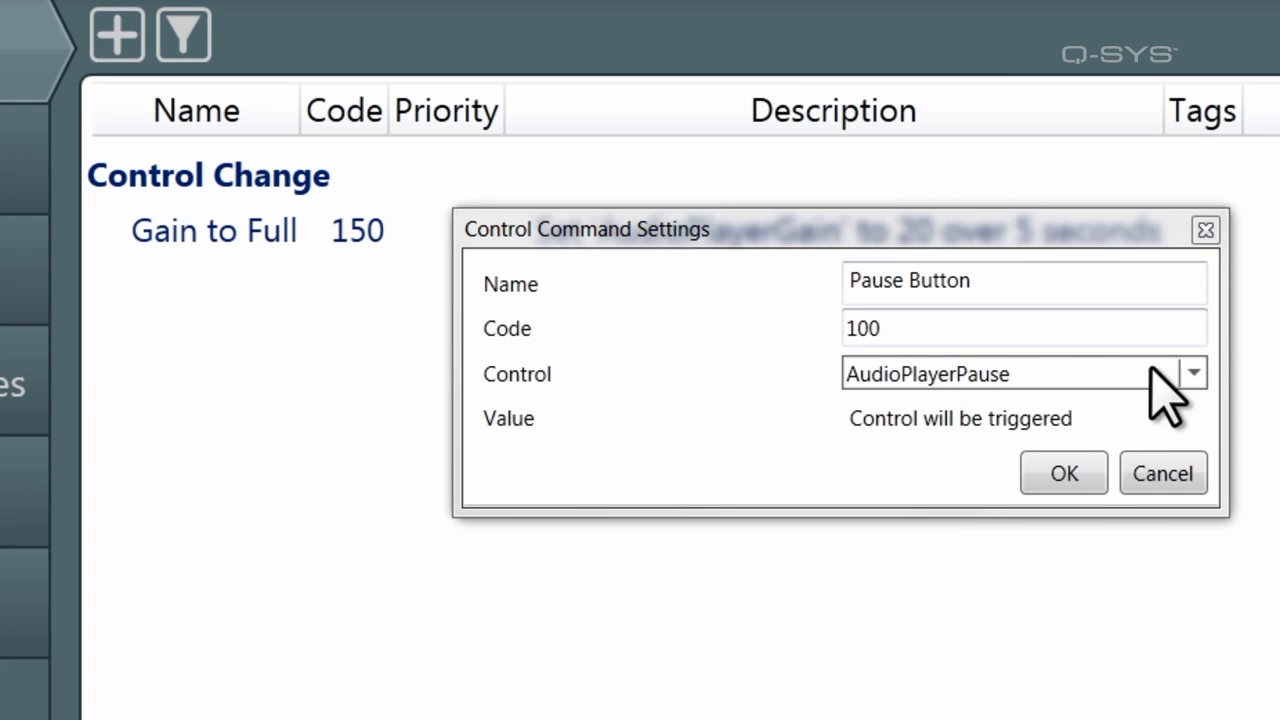
click(1088, 470)
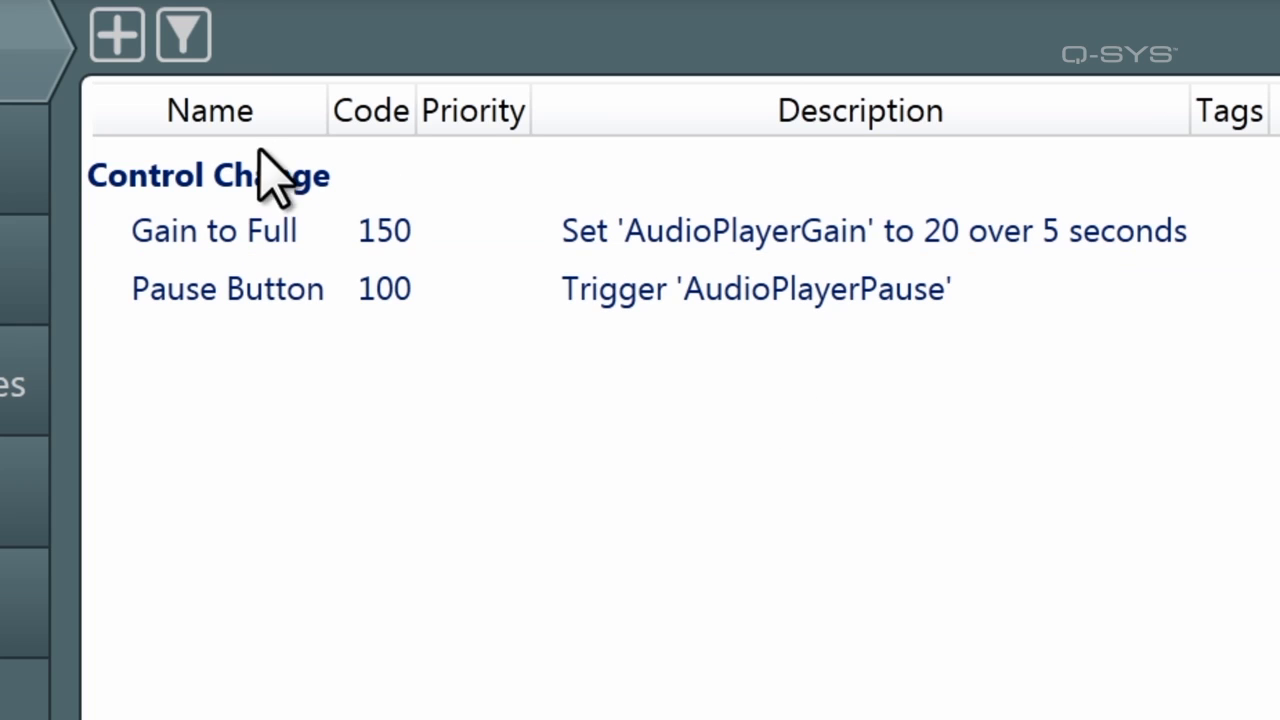
Sort the command list by name and by description, and widen the Name column while narrowing the Description column.
click(243, 117)
click(245, 118)
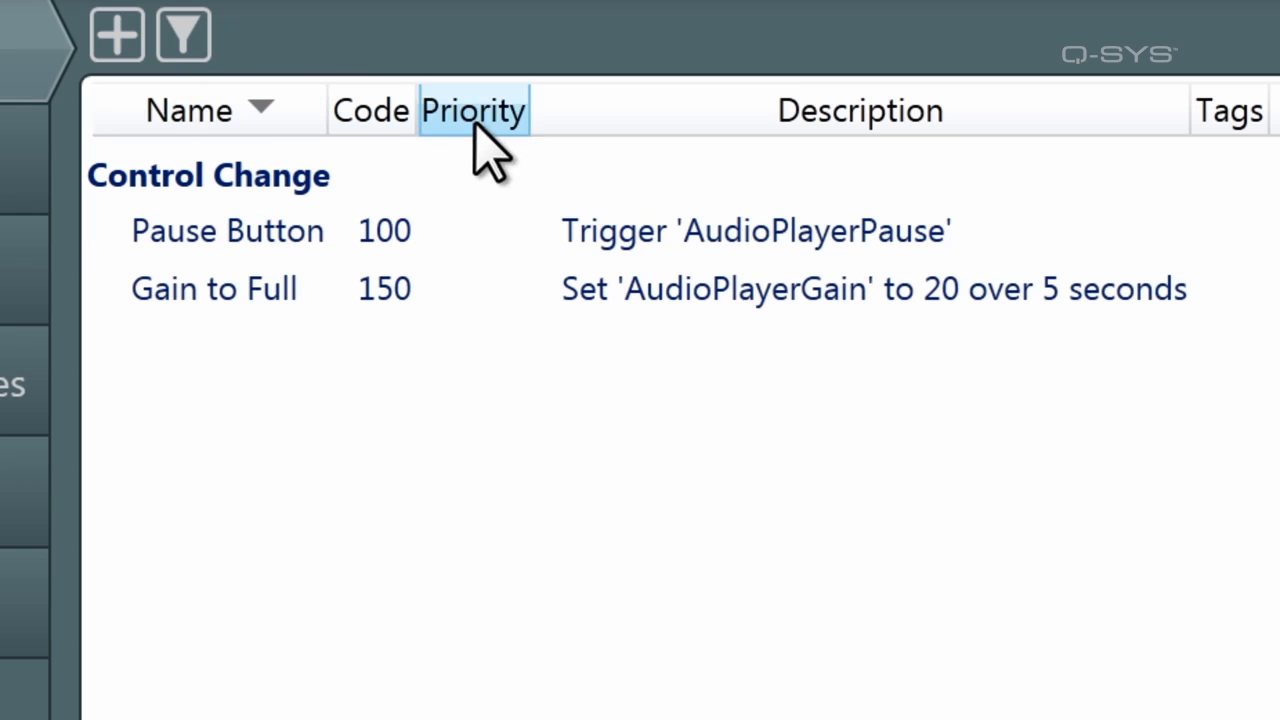
click(846, 118)
click(846, 118)
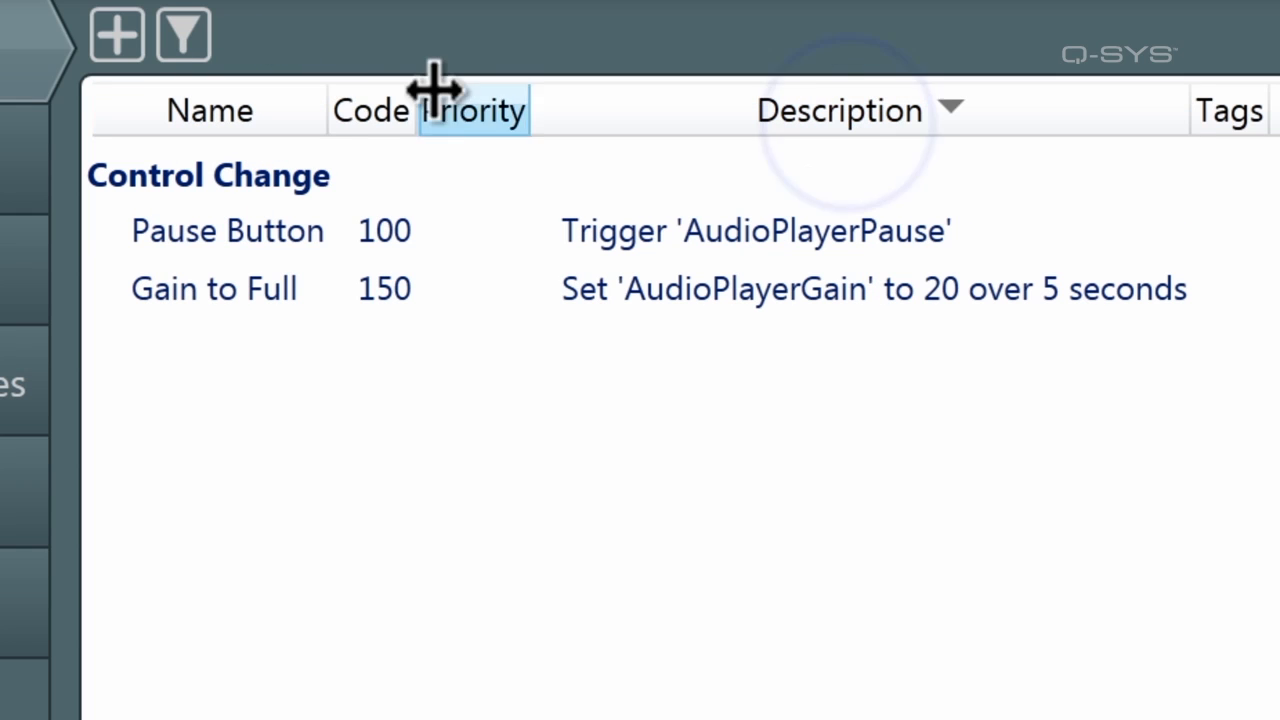
drag(330, 88, 408, 100)
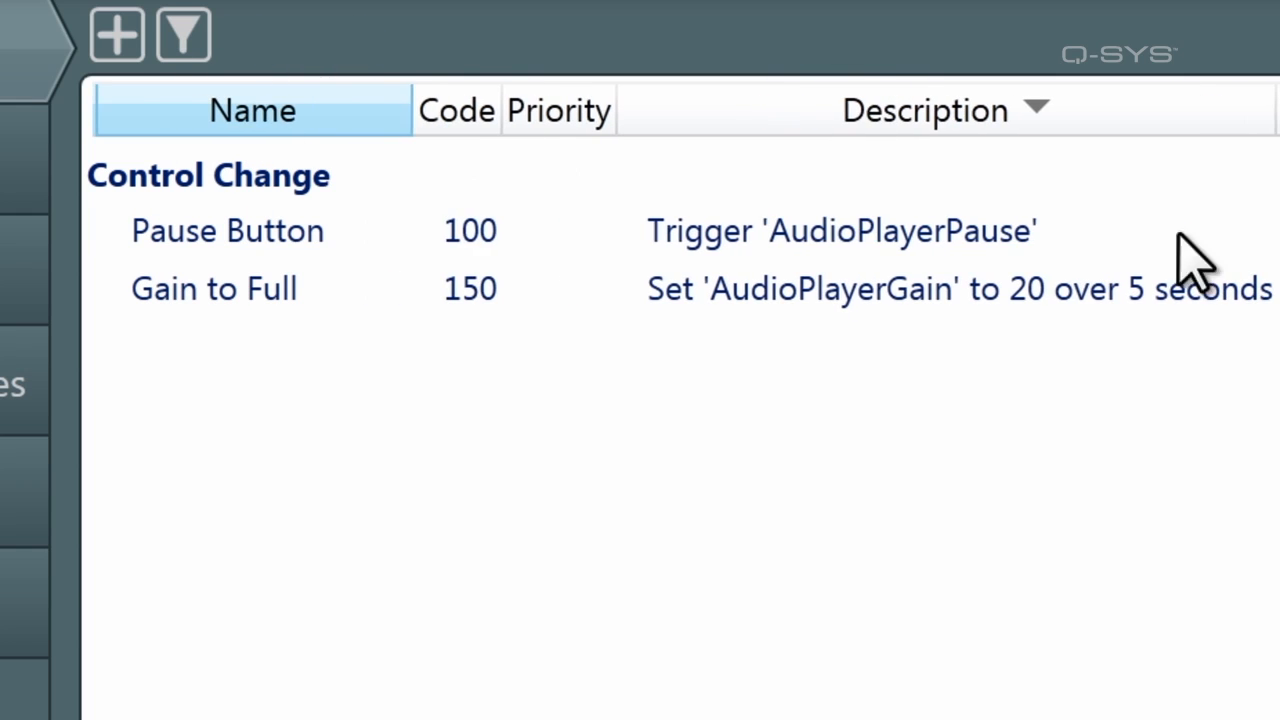
drag(1248, 108, 1016, 108)
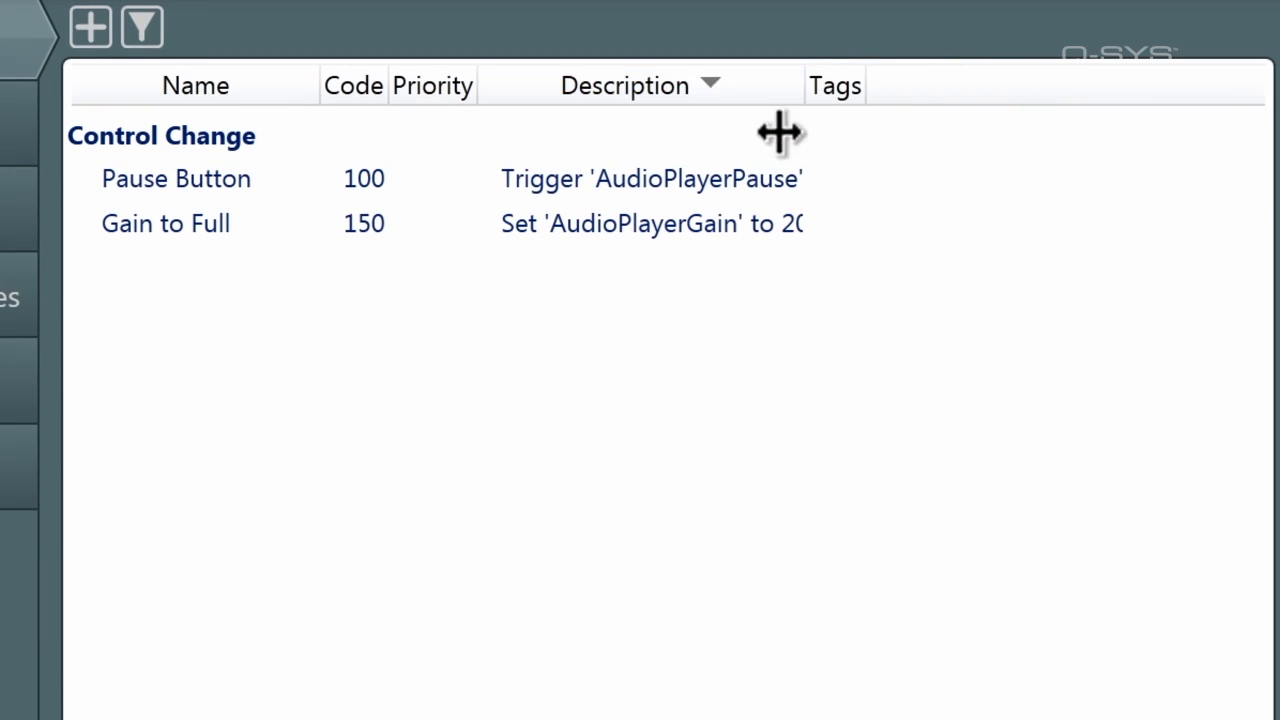
Open the Pause Button command's settings to review them and close them without changes.
double_click(728, 180)
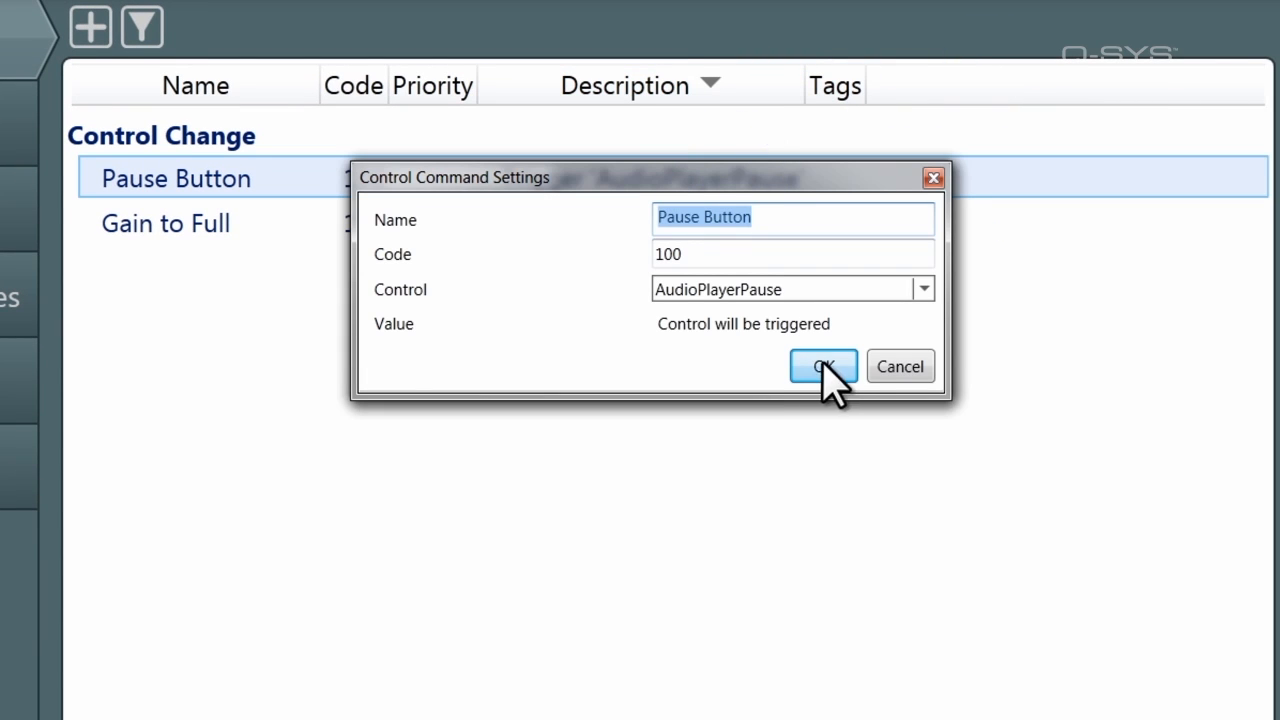
click(880, 367)
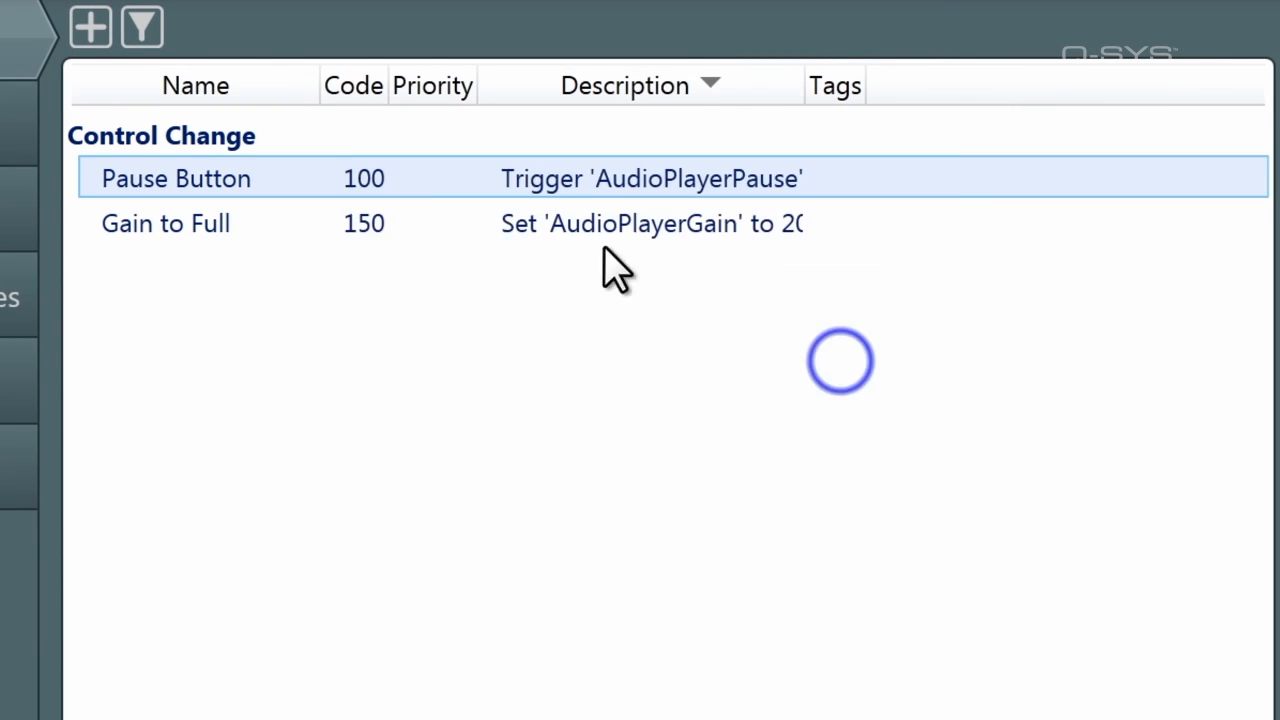
Add a snapshot load command using the Global snapshot bank, snapshot number 4 and a 3-second ramp time.
click(92, 27)
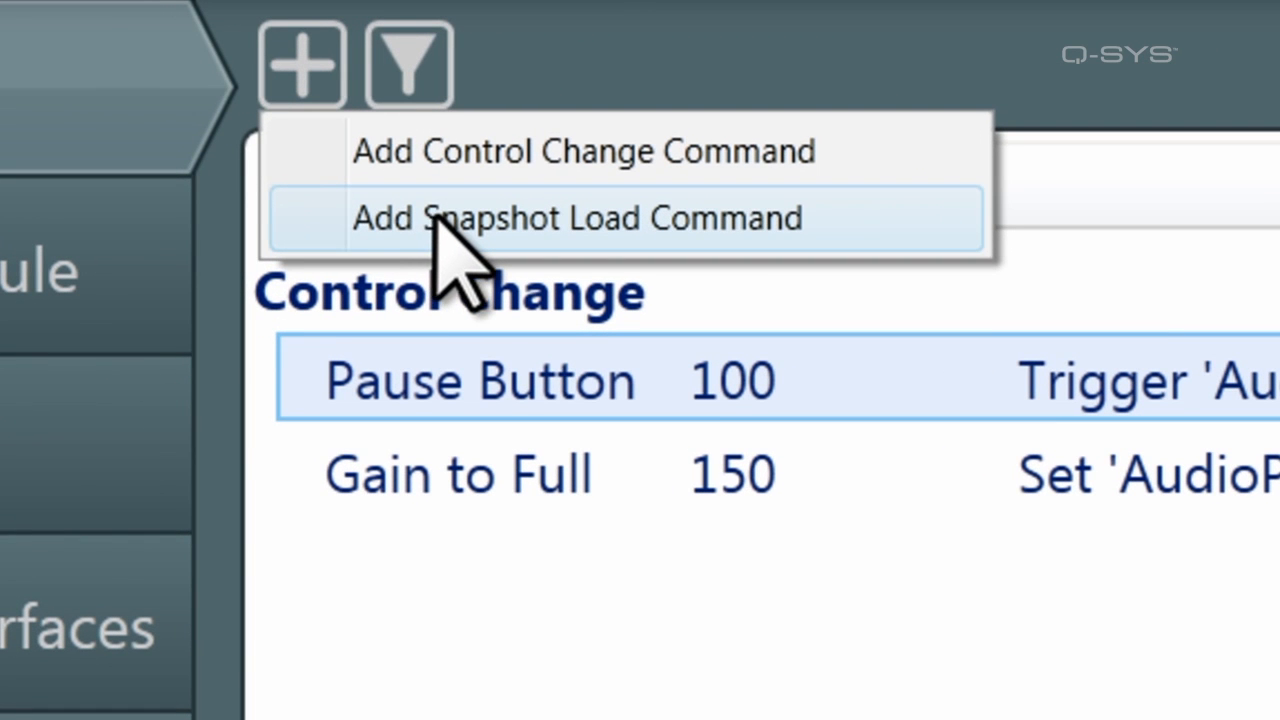
click(430, 220)
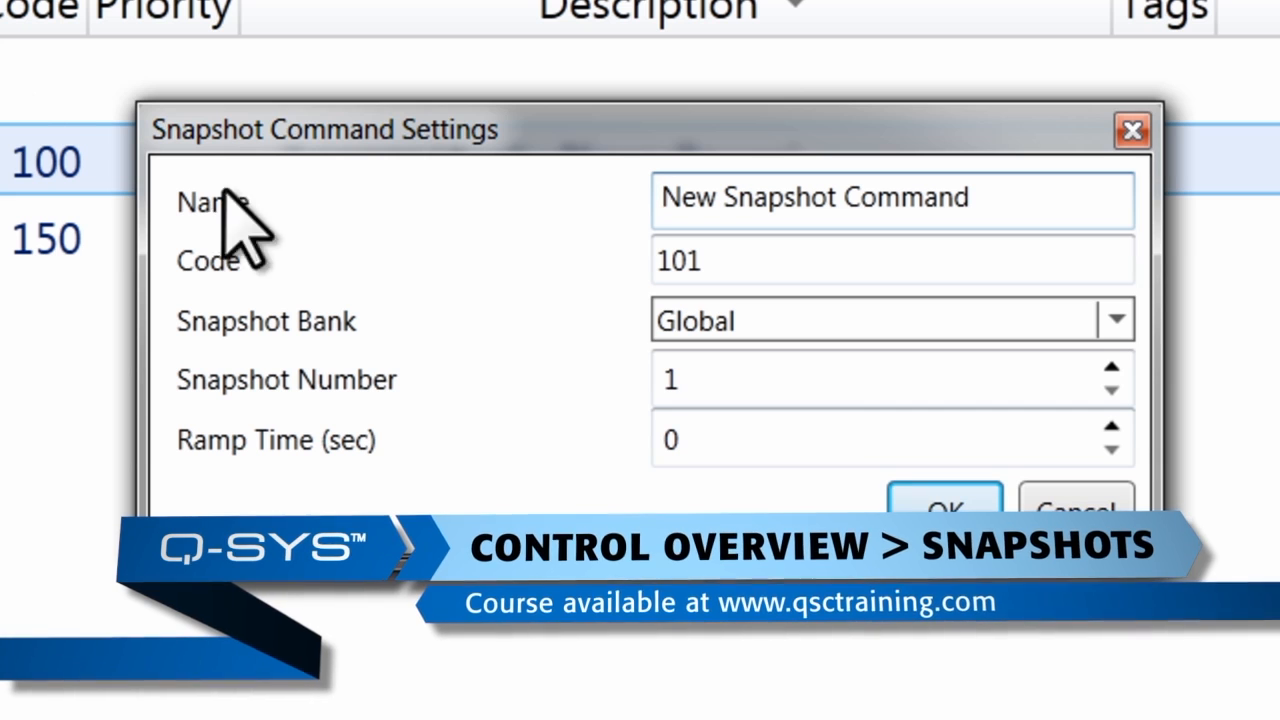
click(1115, 321)
click(1013, 364)
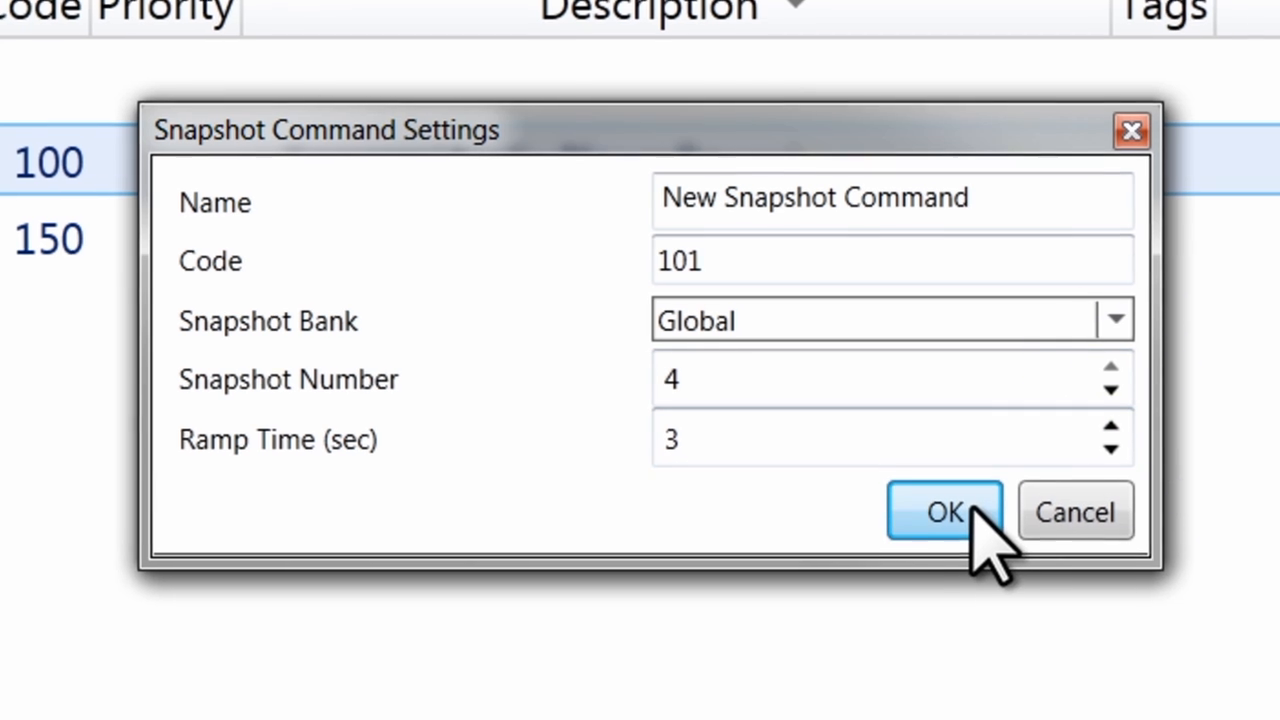
click(972, 505)
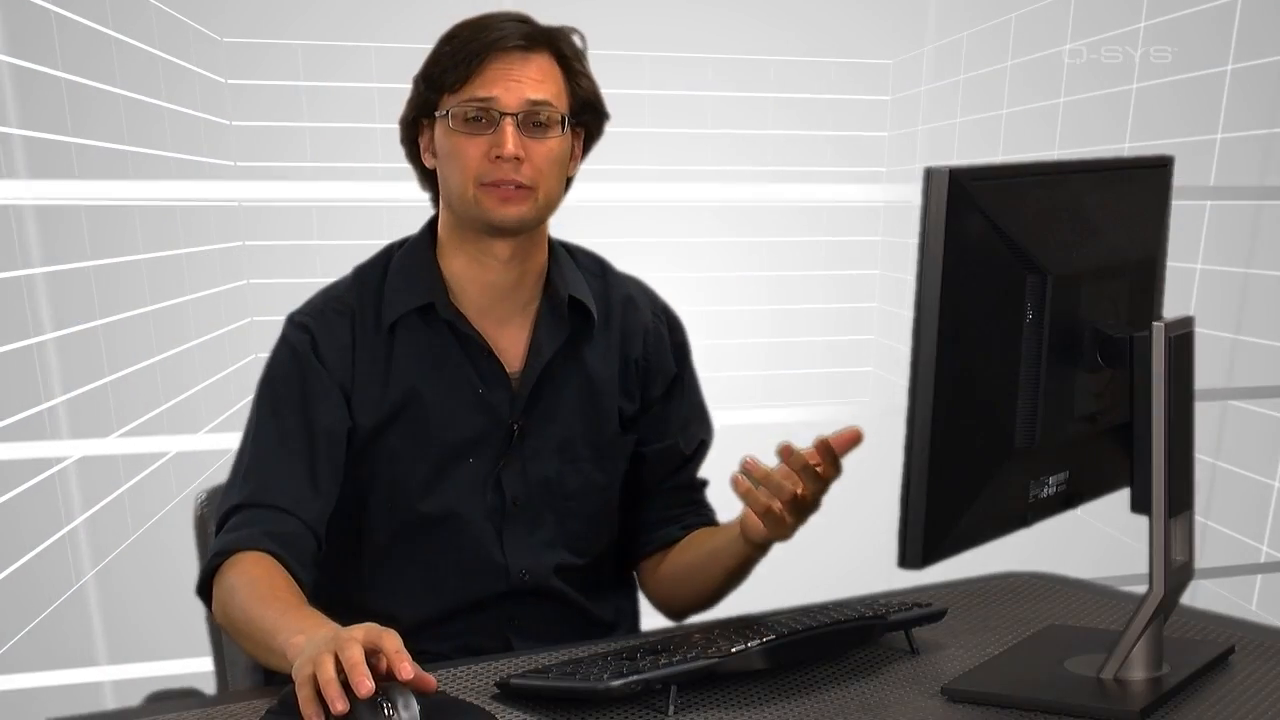